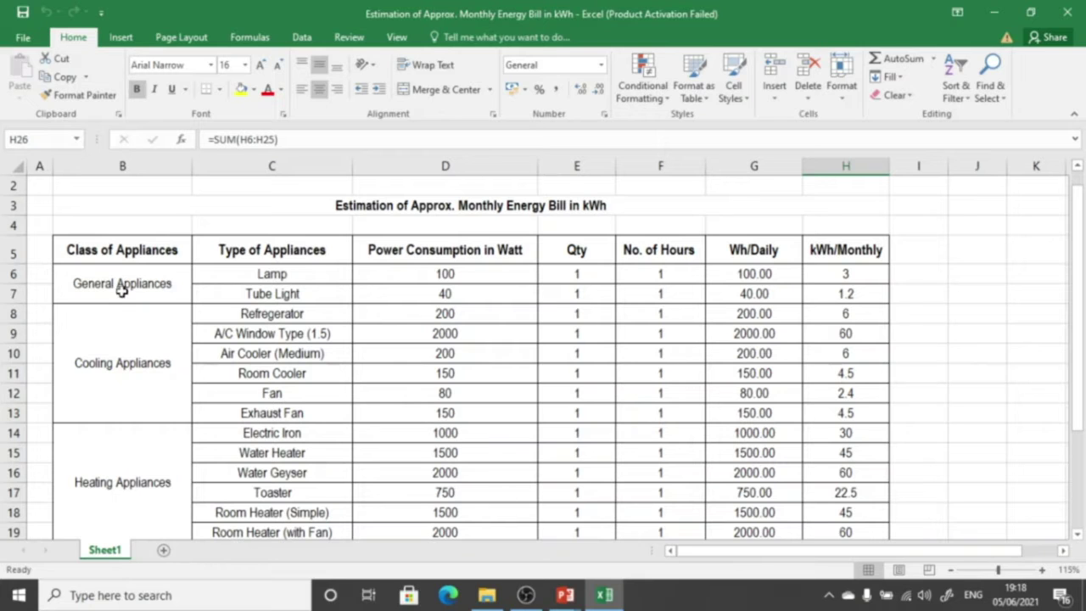
Fill the Class of Appliances column (B) with yellow to highlight it.
{"action": "left_click", "coordinate": [119, 166]}
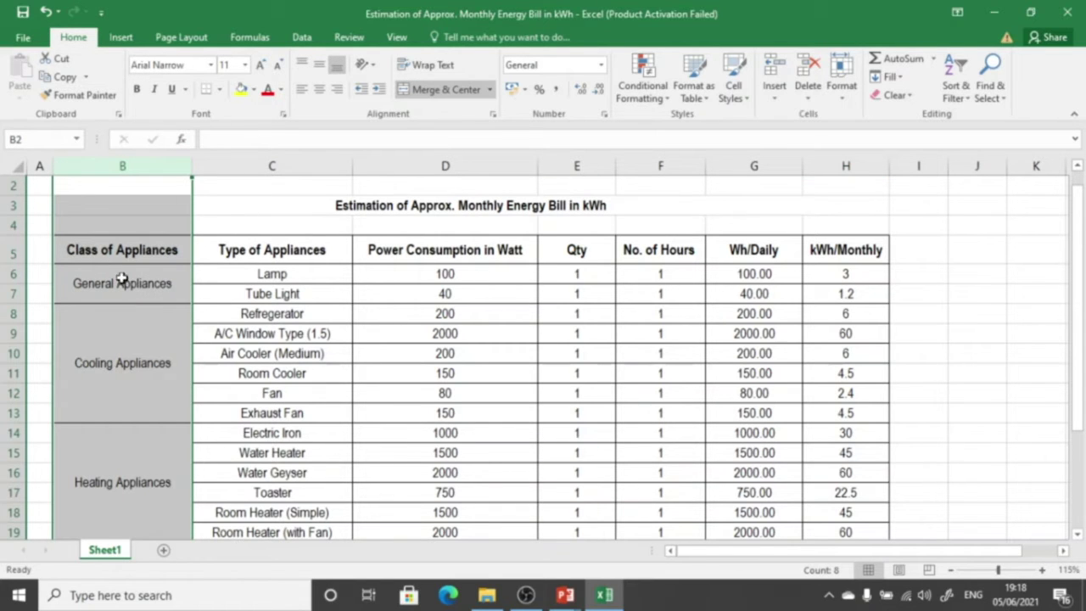
{"action": "left_click", "coordinate": [240, 91]}
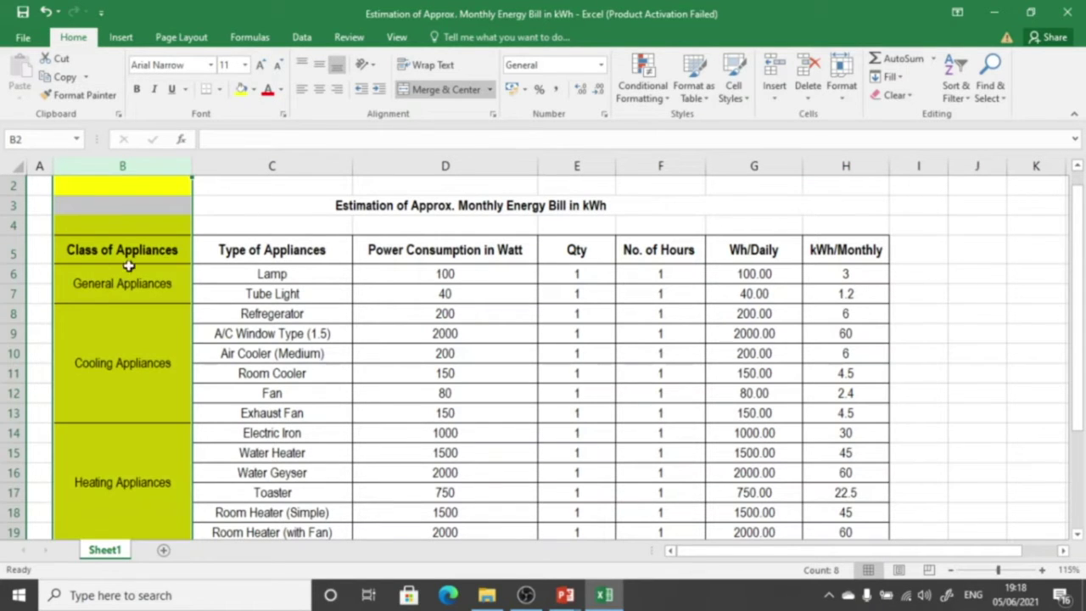
{"action": "scroll", "coordinate": [145, 314], "scroll_direction": "down", "scroll_amount": 1}
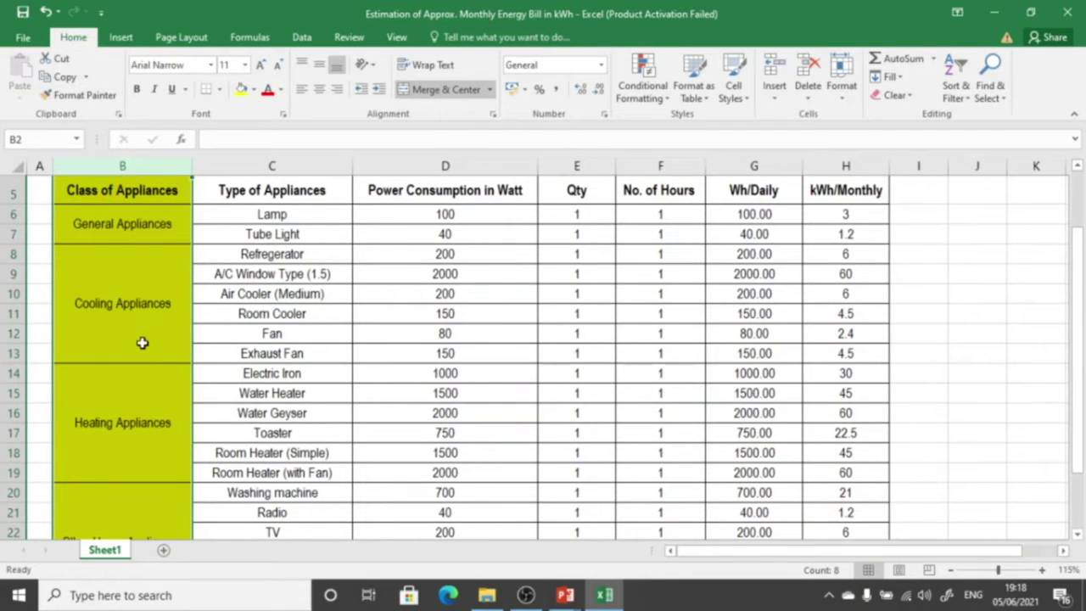
{"action": "scroll", "coordinate": [141, 344], "scroll_direction": "down", "scroll_amount": 1}
{"action": "scroll", "coordinate": [146, 371], "scroll_direction": "down", "scroll_amount": 2}
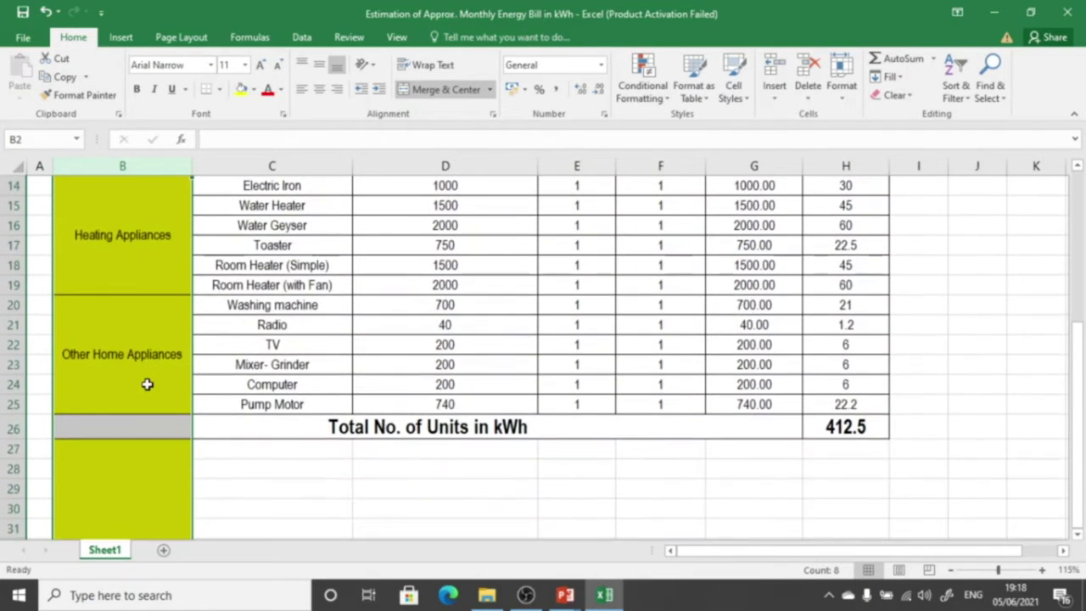
{"action": "scroll", "coordinate": [145, 383], "scroll_direction": "up", "scroll_amount": 1}
{"action": "scroll", "coordinate": [145, 385], "scroll_direction": "up", "scroll_amount": 3}
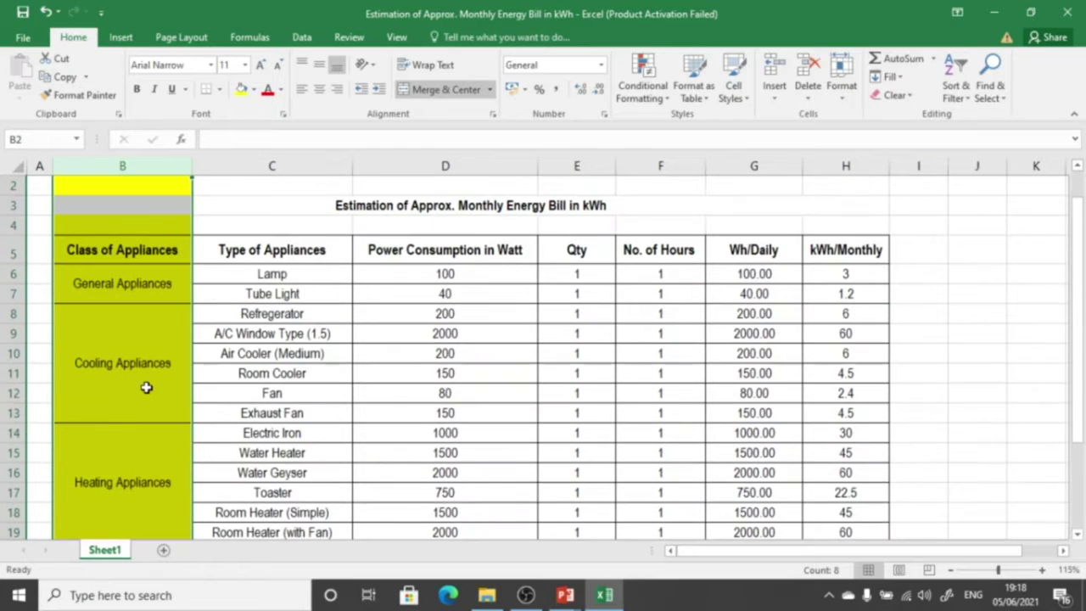
Fill the Type of Appliances column (C) with yellow and remove the fill from the Class of Appliances column (B).
{"action": "left_click", "coordinate": [247, 166]}
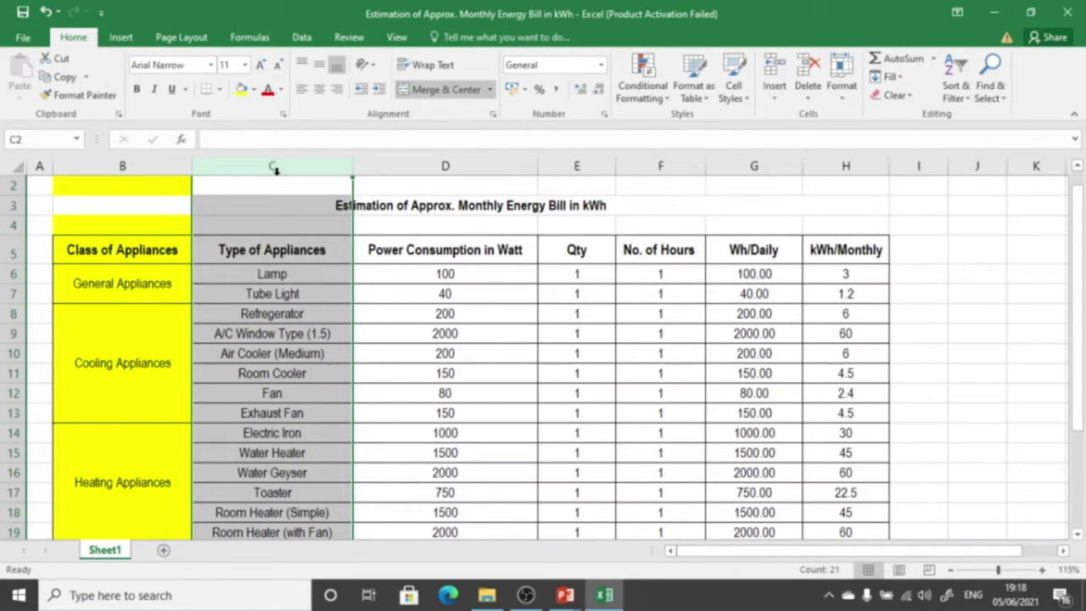
{"action": "left_click", "coordinate": [242, 89]}
{"action": "left_click", "coordinate": [167, 165]}
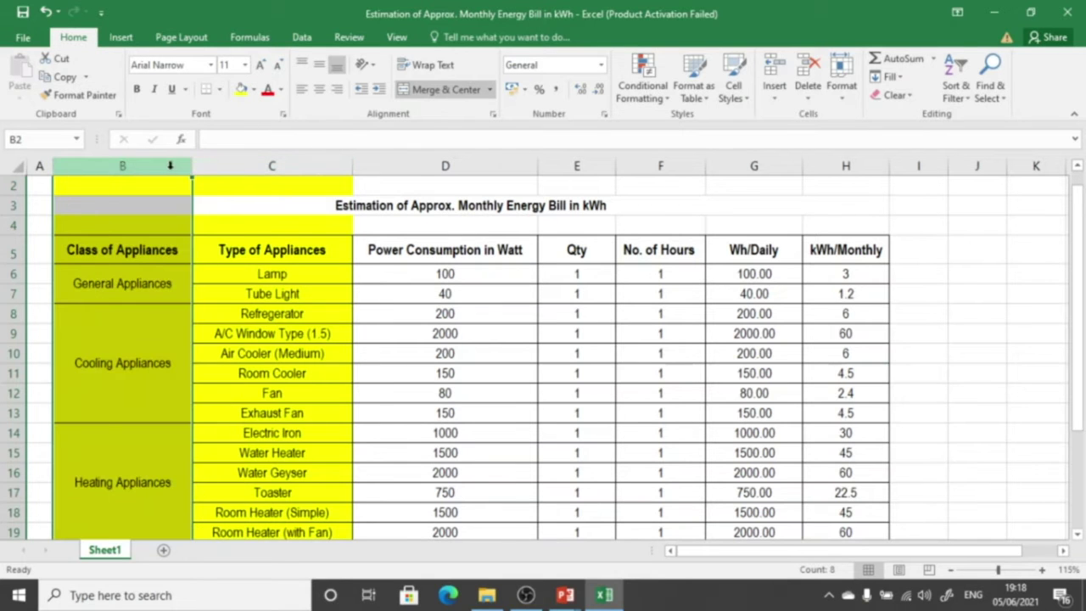
{"action": "left_click", "coordinate": [253, 89]}
{"action": "left_click", "coordinate": [242, 126]}
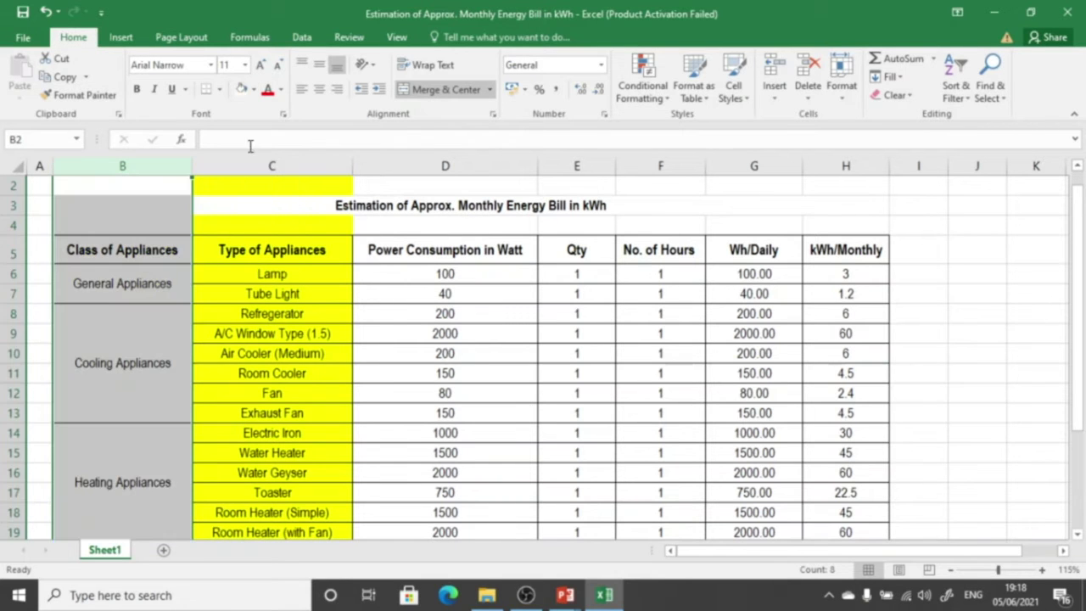
{"action": "left_click", "coordinate": [303, 293]}
{"action": "scroll", "coordinate": [303, 316], "scroll_direction": "down", "scroll_amount": 1}
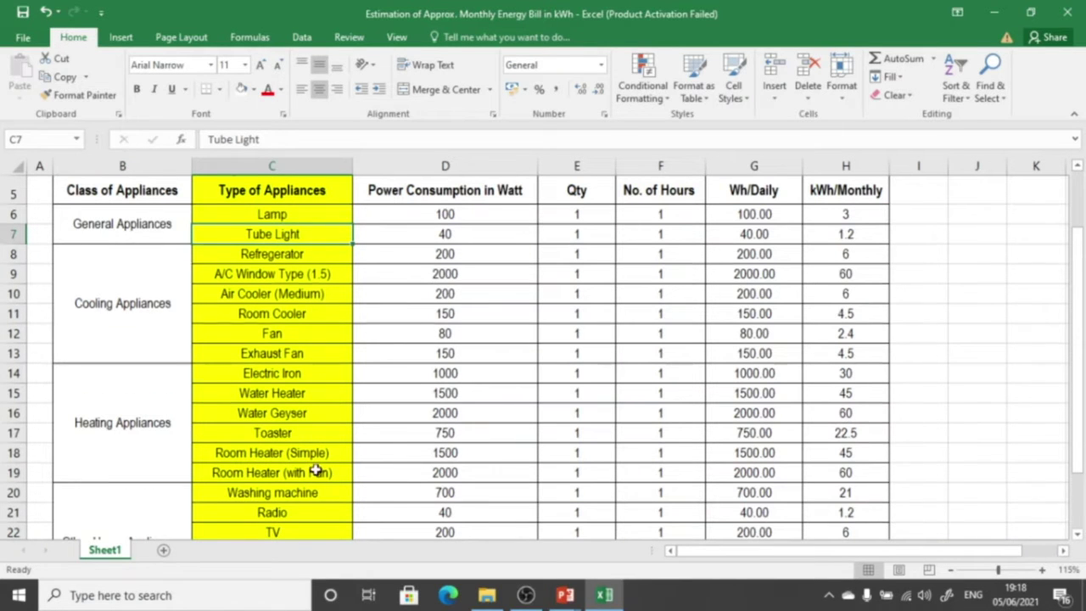
{"action": "scroll", "coordinate": [314, 469], "scroll_direction": "down", "scroll_amount": 2}
{"action": "scroll", "coordinate": [315, 471], "scroll_direction": "up", "scroll_amount": 4}
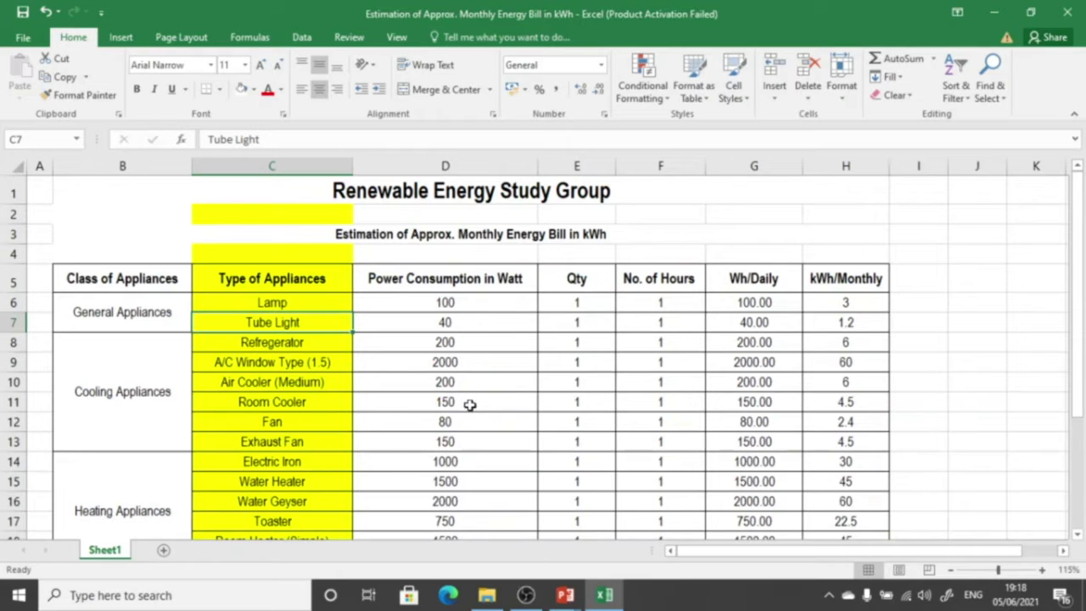
Remove the yellow fill from the Type of Appliances column (C).
{"action": "left_click", "coordinate": [466, 160]}
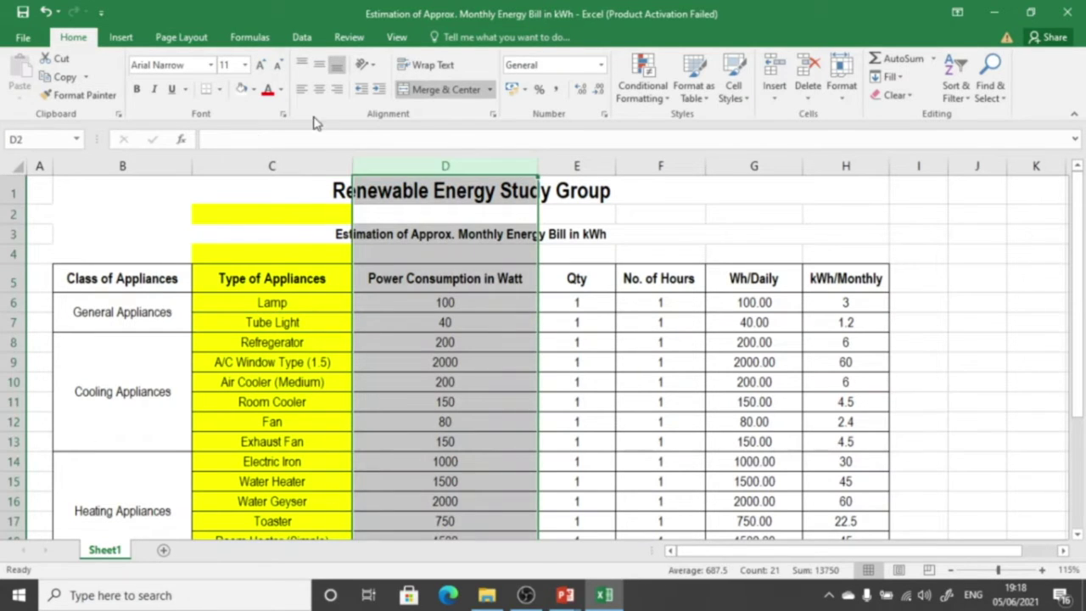
{"action": "left_click", "coordinate": [288, 161]}
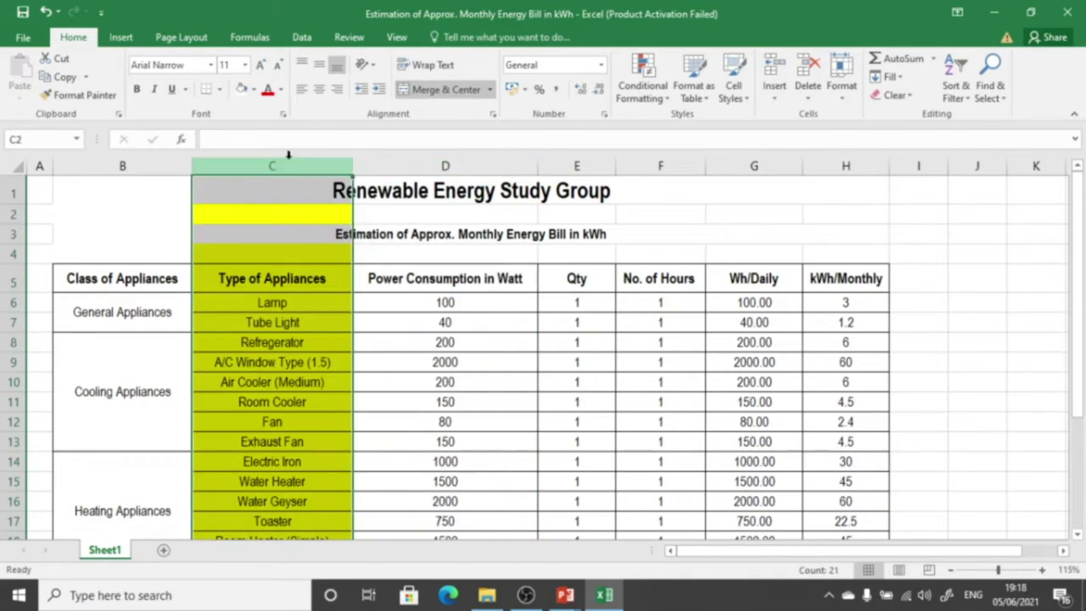
{"action": "left_click", "coordinate": [244, 88]}
Fill the Power Consumption in Watt column (D) with yellow to highlight it.
{"action": "left_click", "coordinate": [432, 165]}
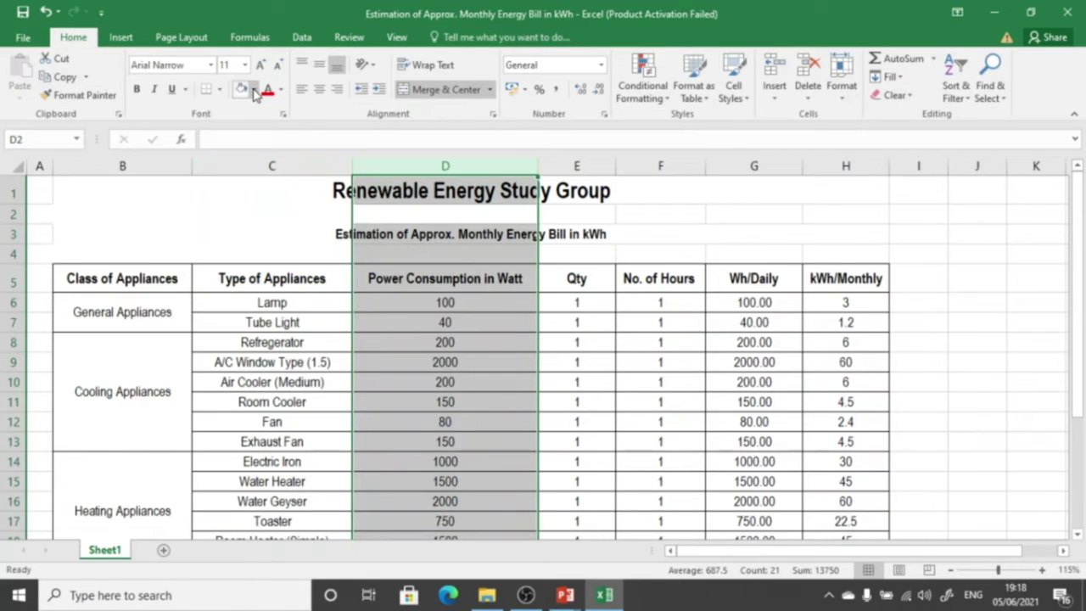
{"action": "left_click", "coordinate": [253, 89]}
{"action": "left_click", "coordinate": [279, 215]}
{"action": "left_click", "coordinate": [521, 402]}
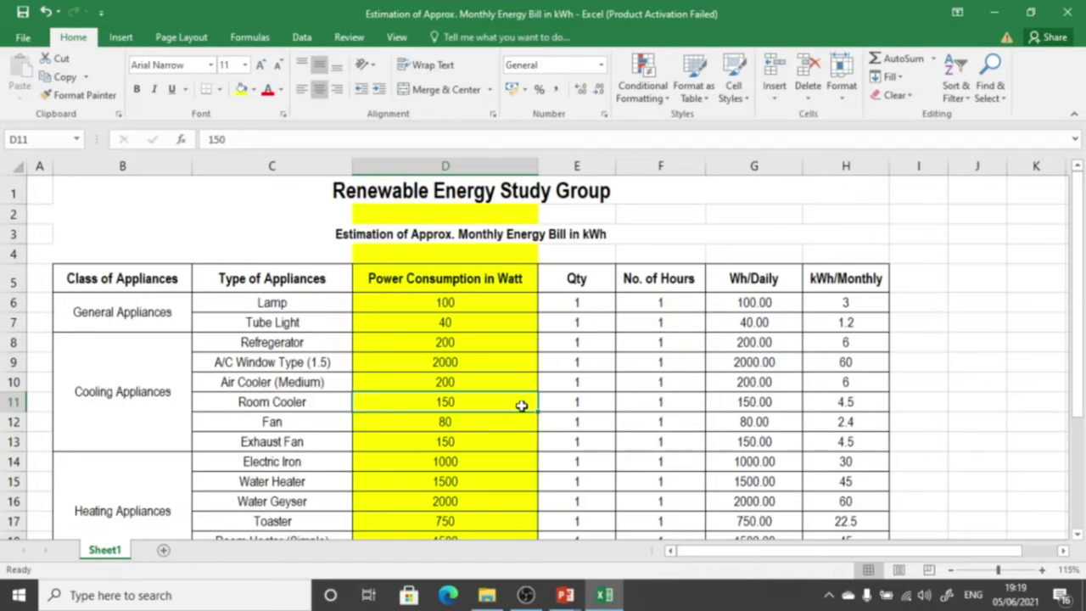
{"action": "left_click", "coordinate": [507, 441]}
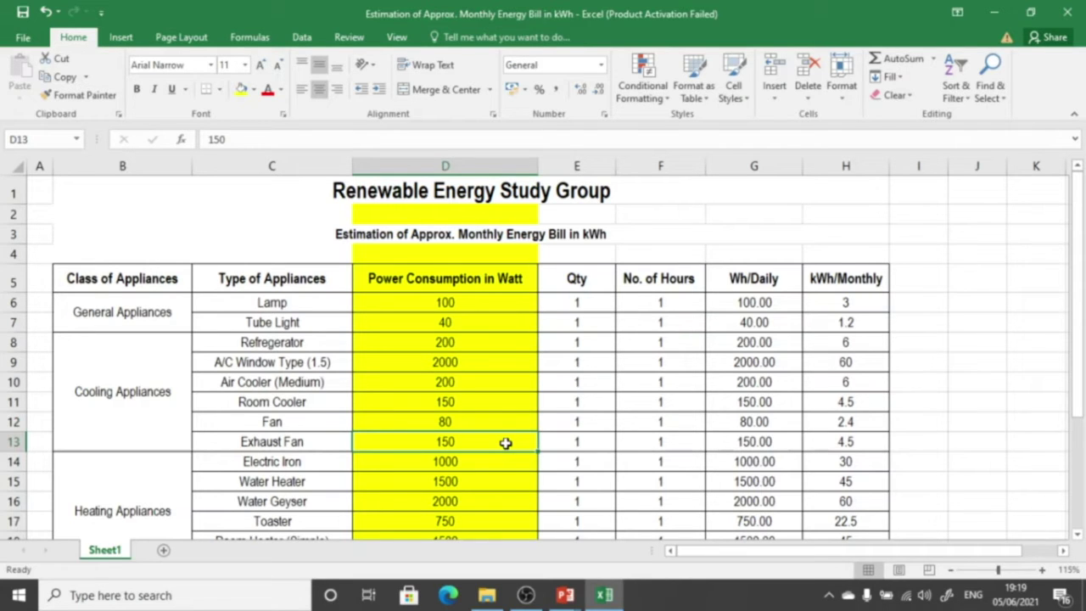
{"action": "scroll", "coordinate": [499, 405], "scroll_direction": "down", "scroll_amount": 3}
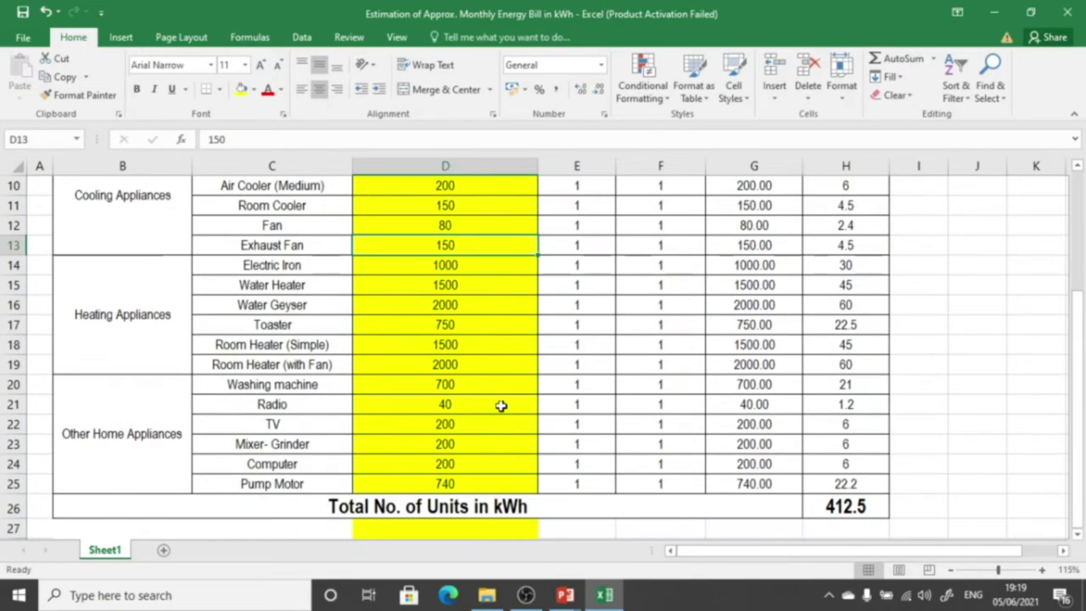
{"action": "scroll", "coordinate": [500, 406], "scroll_direction": "up", "scroll_amount": 3}
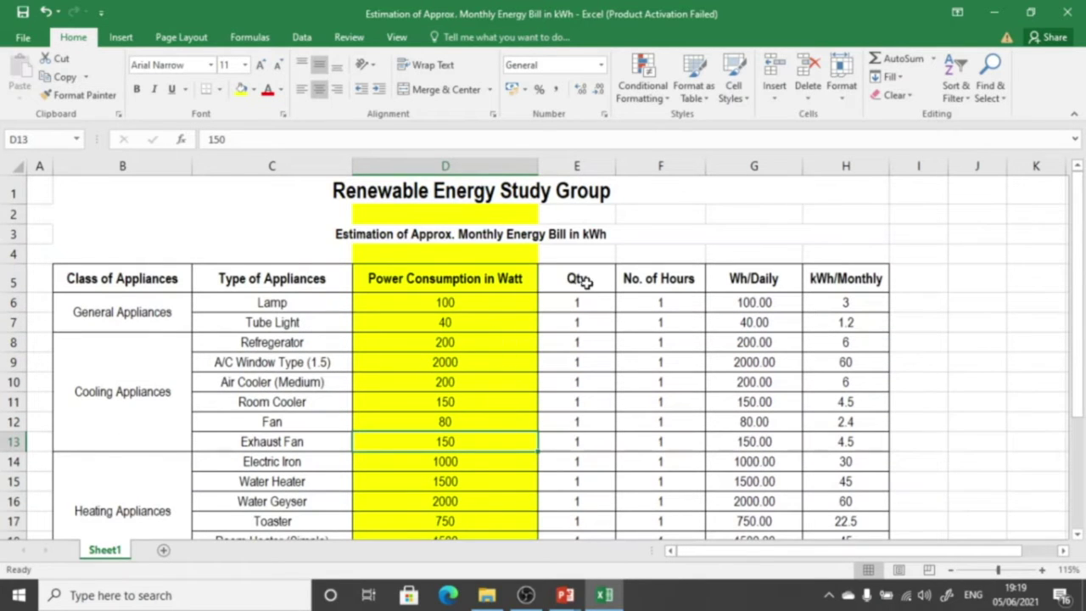
Remove the yellow fill from the Power Consumption in Watt column (D).
{"action": "left_click", "coordinate": [492, 165]}
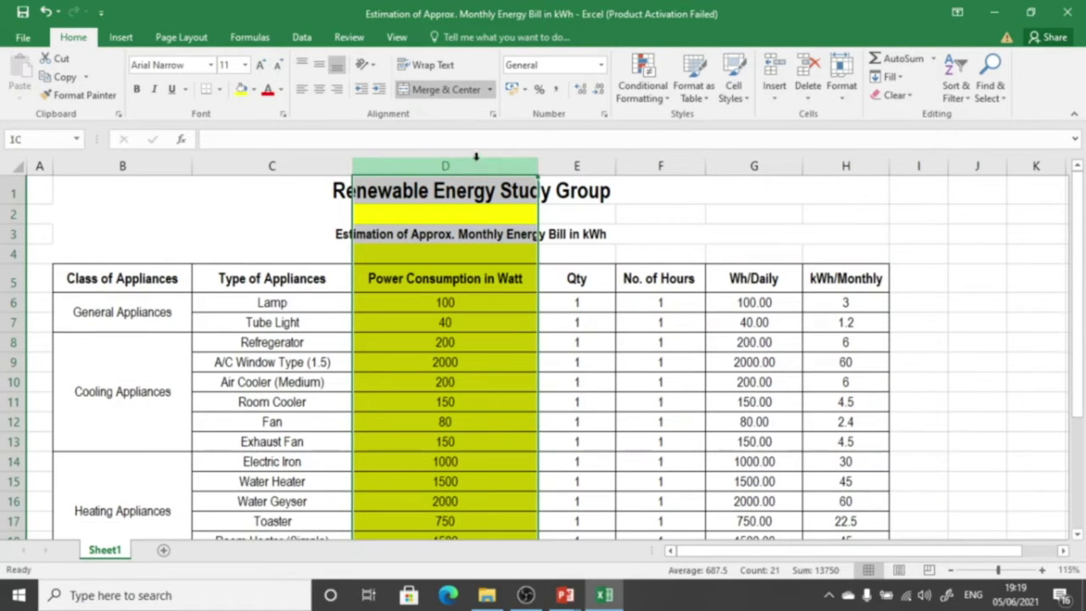
{"action": "left_click", "coordinate": [251, 89]}
{"action": "left_click", "coordinate": [256, 228]}
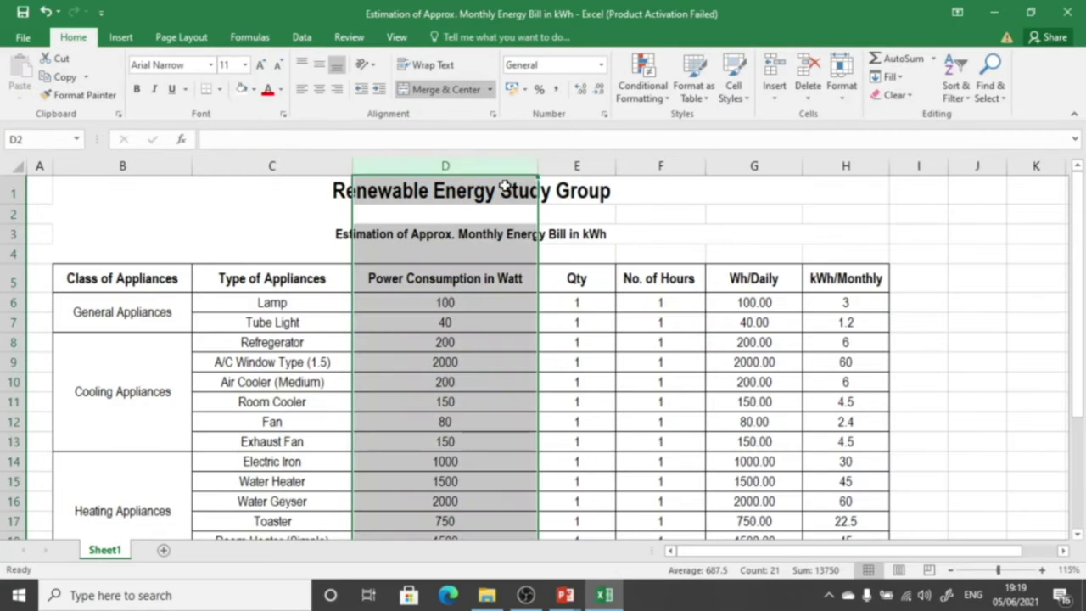
Fill the Qty column (E) with yellow to highlight it.
{"action": "left_click", "coordinate": [578, 165]}
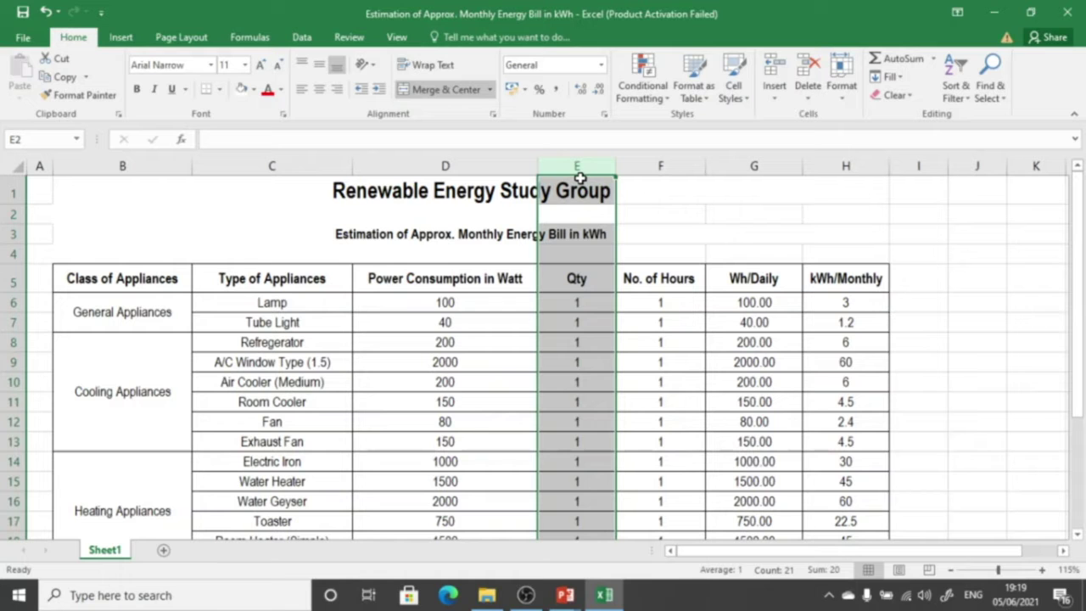
{"action": "left_click", "coordinate": [253, 90]}
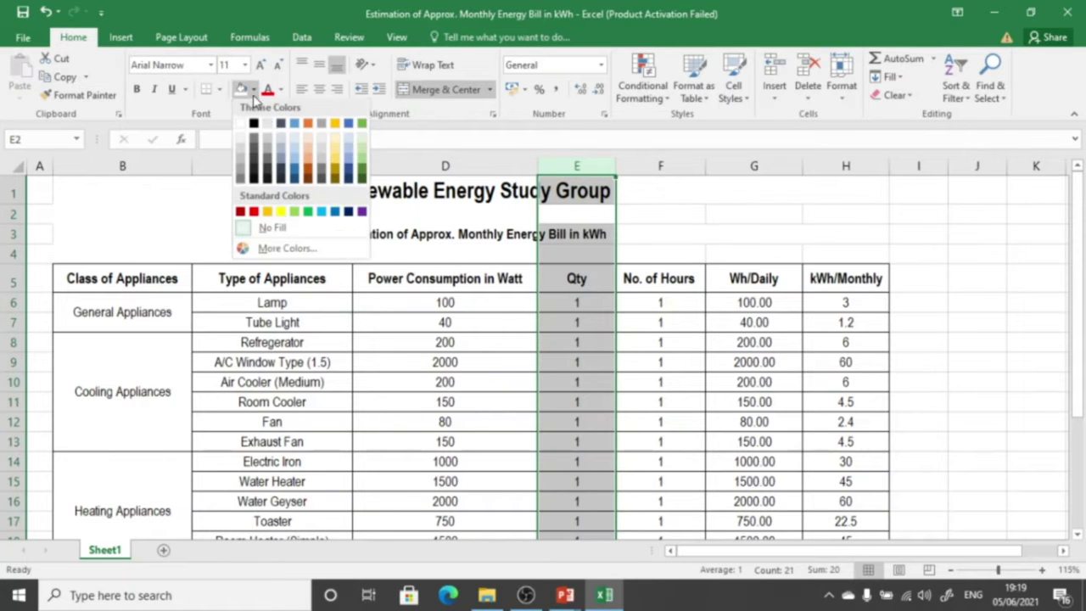
{"action": "left_click", "coordinate": [281, 212]}
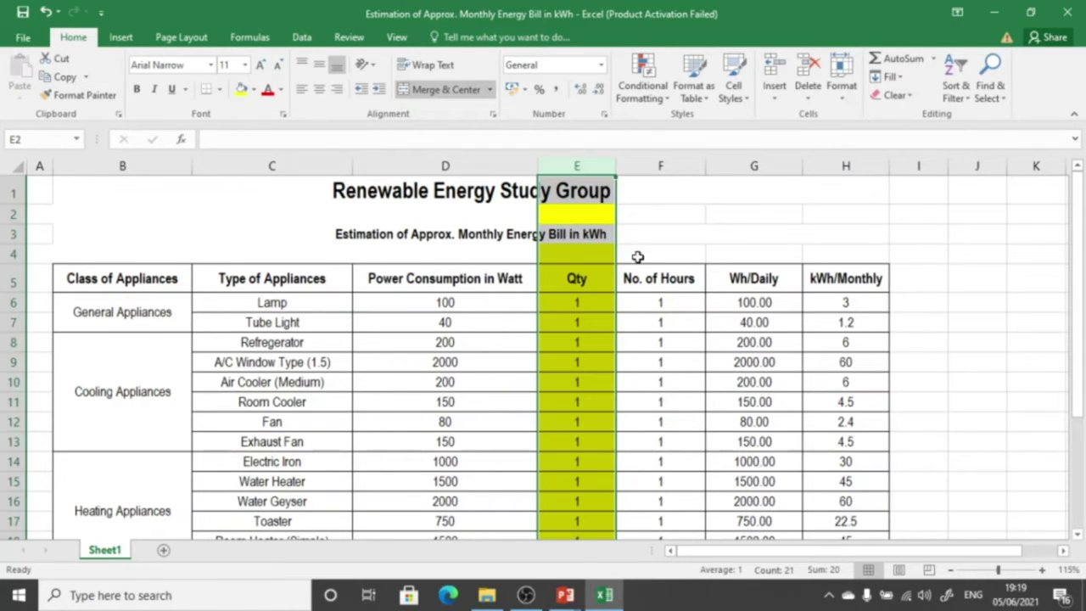
{"action": "scroll", "coordinate": [613, 305], "scroll_direction": "down", "scroll_amount": 5}
{"action": "scroll", "coordinate": [608, 368], "scroll_direction": "up", "scroll_amount": 5}
Remove the yellow fill from the Qty column (E).
{"action": "left_click", "coordinate": [687, 164]}
{"action": "left_click", "coordinate": [565, 158]}
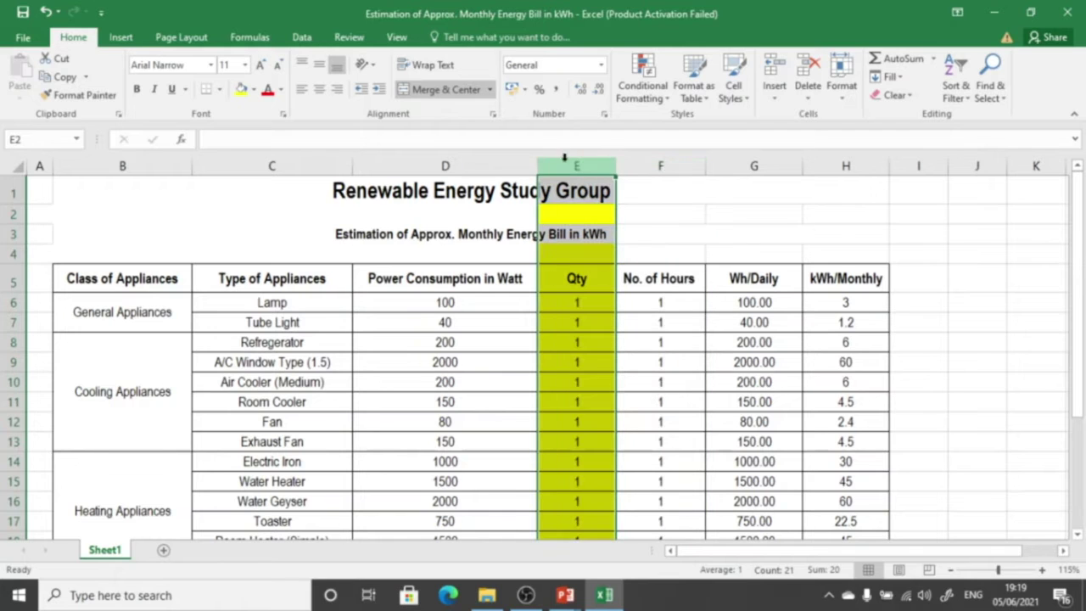
{"action": "left_click", "coordinate": [253, 90]}
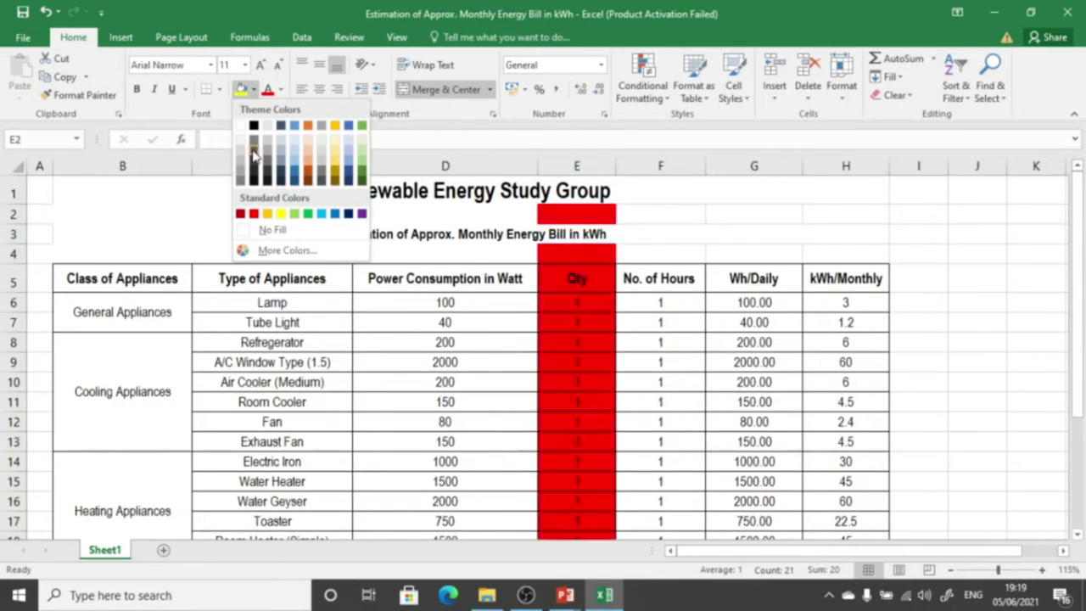
{"action": "key", "text": "Escape"}
Examine the No. of Hours column (F) for all listed appliances.
{"action": "left_click", "coordinate": [674, 166]}
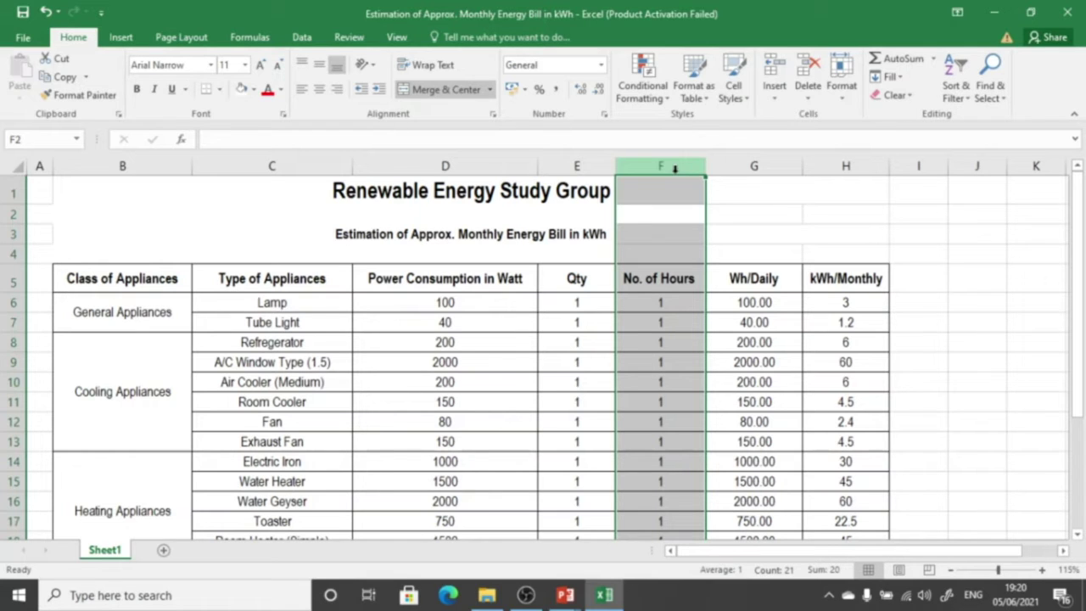
{"action": "left_click", "coordinate": [679, 336]}
{"action": "scroll", "coordinate": [675, 306], "scroll_direction": "down", "scroll_amount": 1}
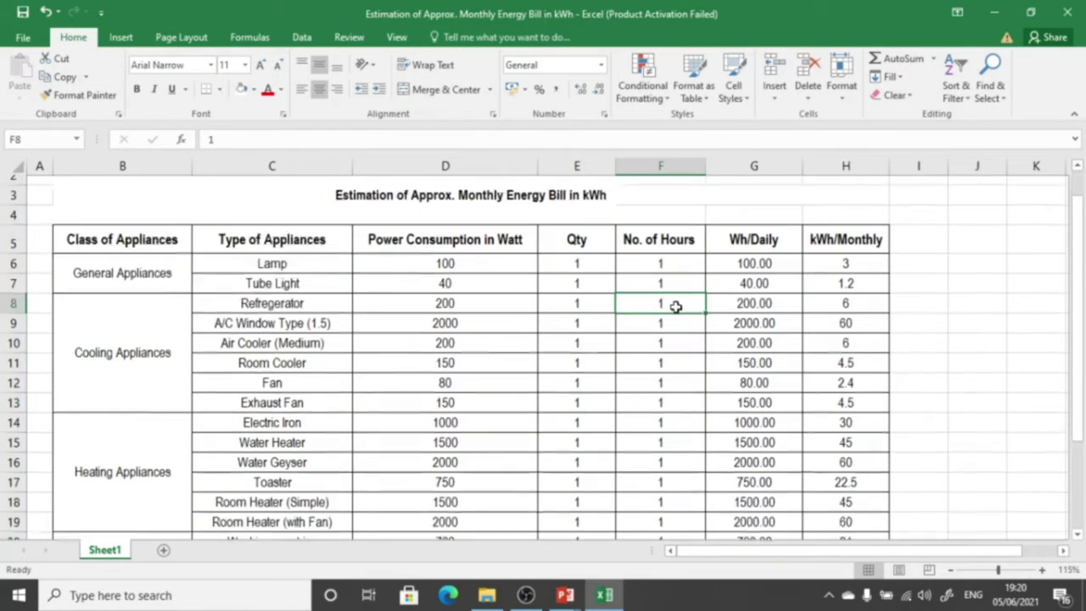
{"action": "scroll", "coordinate": [676, 306], "scroll_direction": "down", "scroll_amount": 2}
{"action": "scroll", "coordinate": [671, 382], "scroll_direction": "down", "scroll_amount": 1}
{"action": "scroll", "coordinate": [666, 335], "scroll_direction": "up", "scroll_amount": 4}
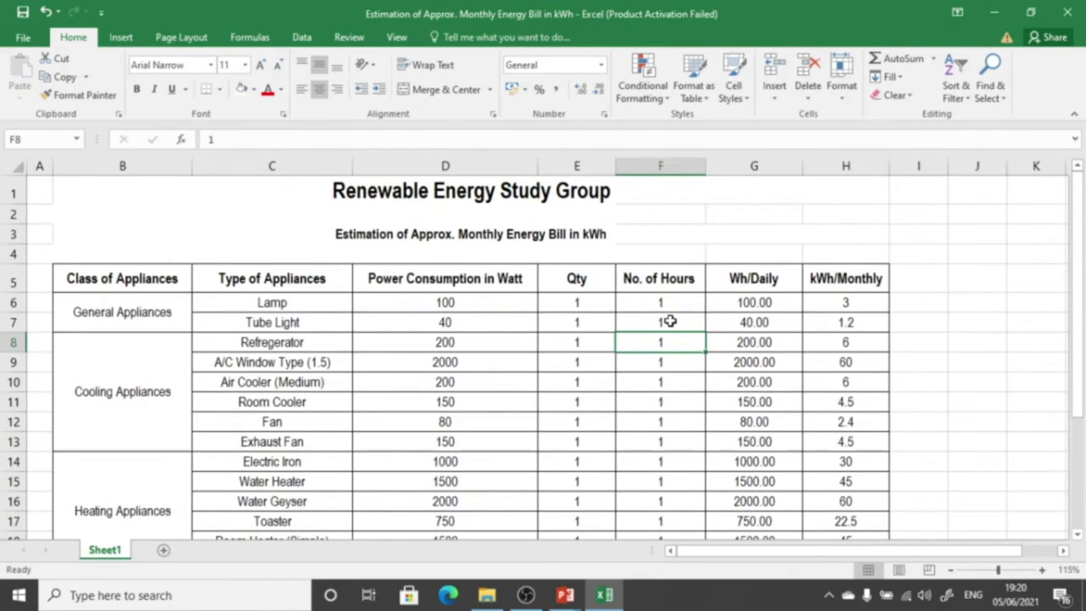
Fill the Wh/Daily column (G) with yellow to highlight it.
{"action": "left_click", "coordinate": [755, 166]}
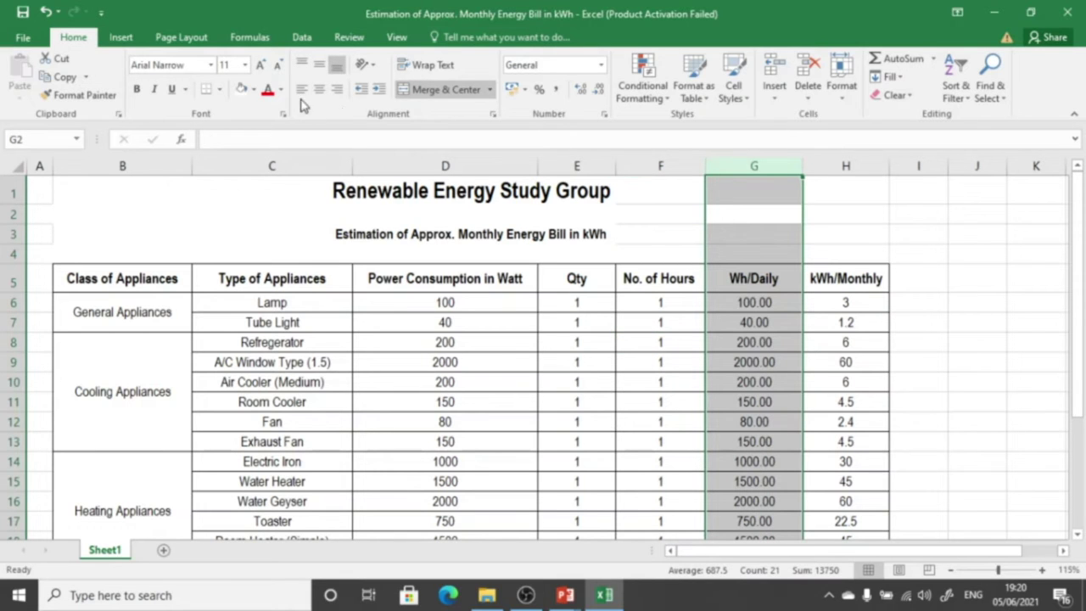
{"action": "left_click", "coordinate": [252, 90]}
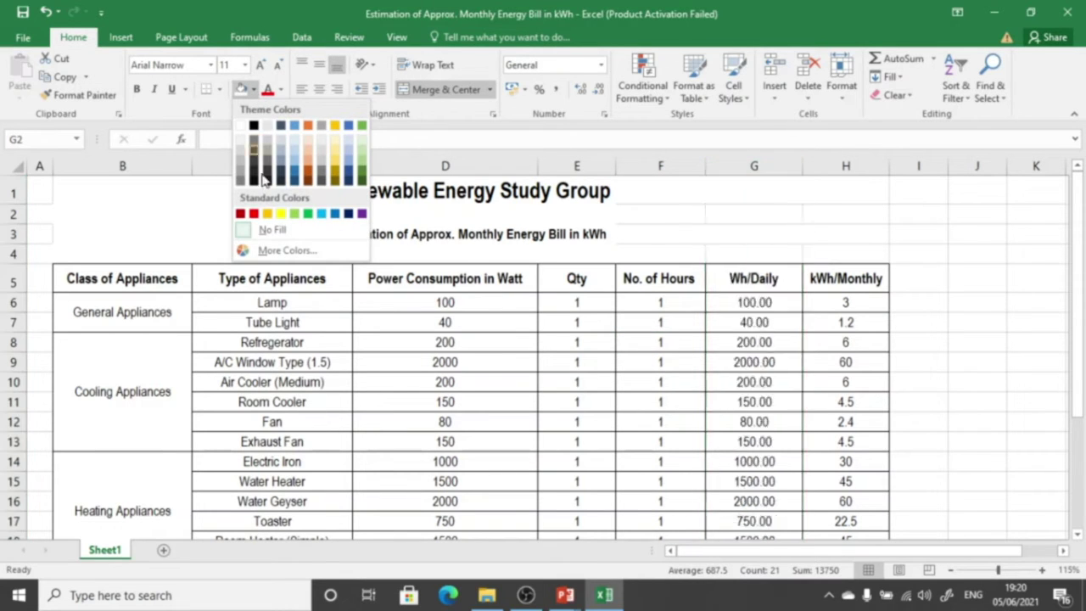
{"action": "left_click", "coordinate": [280, 213]}
{"action": "left_click", "coordinate": [796, 335]}
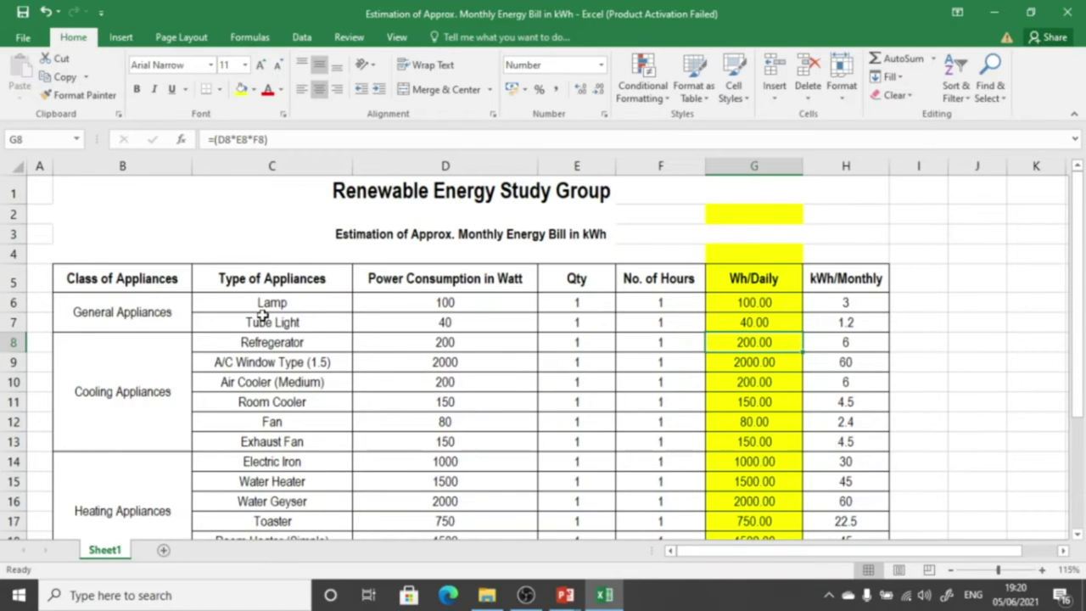
Delete the formula from the Lamp row's Wh/Daily cell (G6).
{"action": "double_click", "coordinate": [784, 305]}
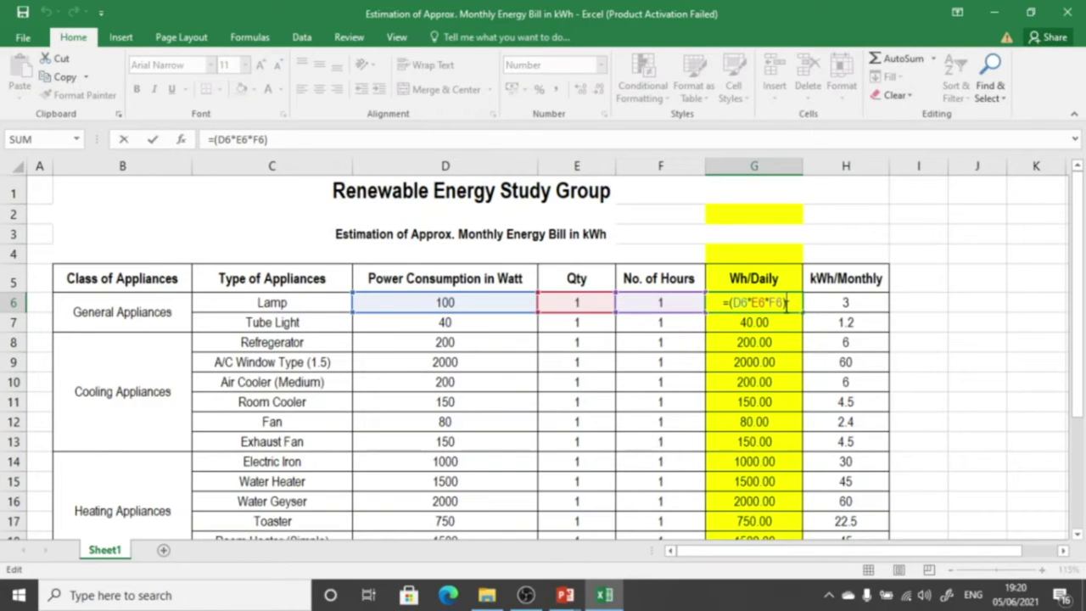
{"action": "key", "text": "BackSpace"}
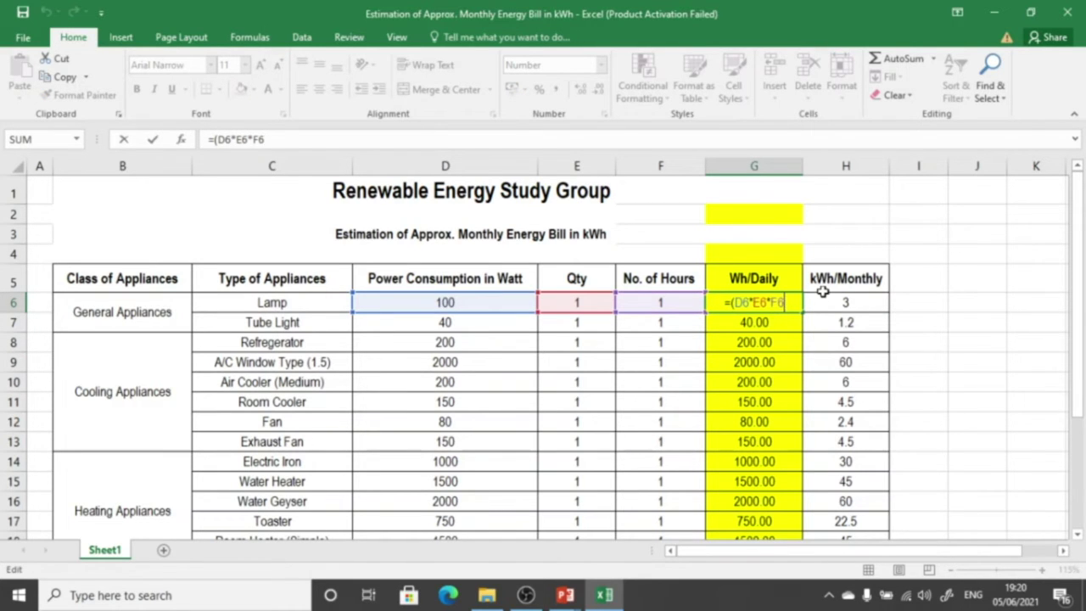
{"action": "key", "text": "BackSpace"}
{"action": "key", "text": "BackSpace"}
{"action": "key", "text": "BackSpace"}
{"action": "key", "text": "BackSpace"}
{"action": "key", "text": "BackSpace"}
{"action": "key", "text": "BackSpace"}
{"action": "key", "text": "BackSpace"}
{"action": "key", "text": "BackSpace"}
{"action": "key", "text": "BackSpace"}
{"action": "key", "text": "BackSpace"}
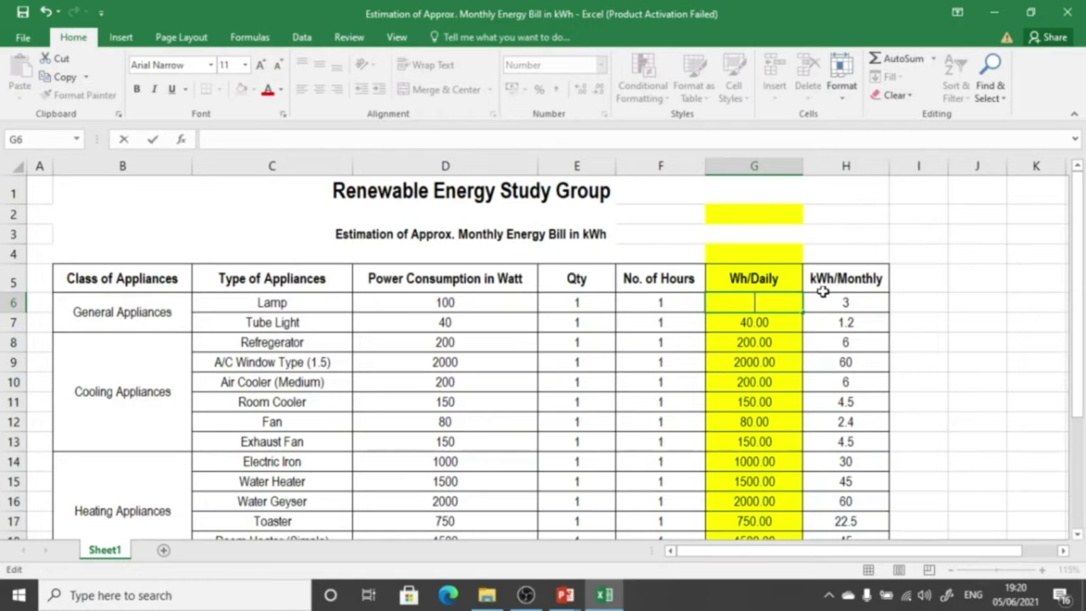
{"action": "left_click", "coordinate": [959, 346]}
Enter the formula =(D6*E6*F6) in the Lamp row's Wh/Daily cell (G6).
{"action": "scroll", "coordinate": [776, 289], "scroll_direction": "up", "scroll_amount": 1}
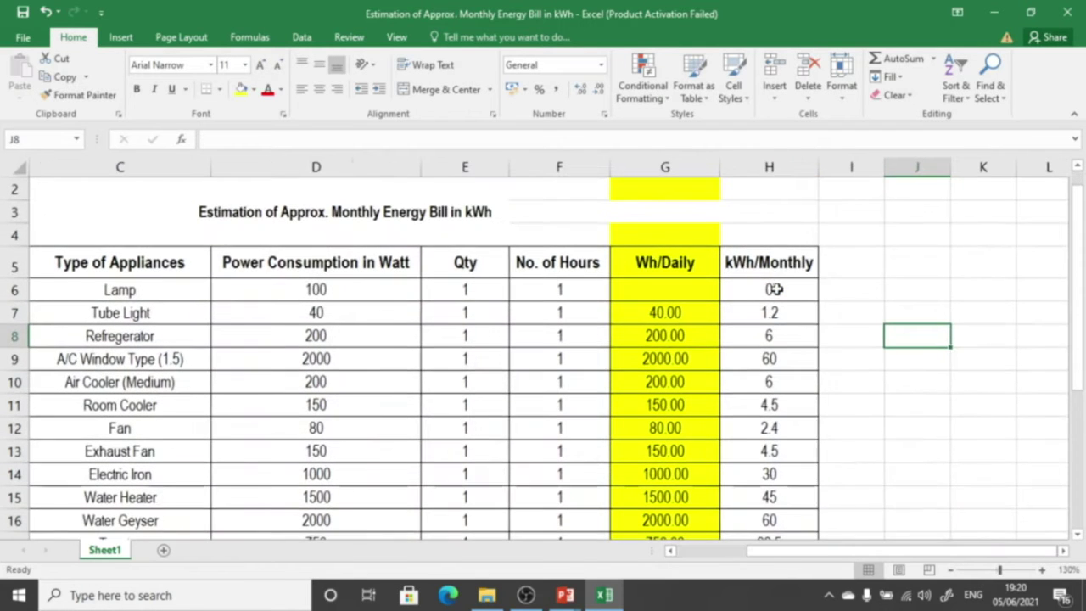
{"action": "left_click_drag", "start_coordinate": [781, 550], "coordinate": [752, 549]}
{"action": "left_click", "coordinate": [857, 289]}
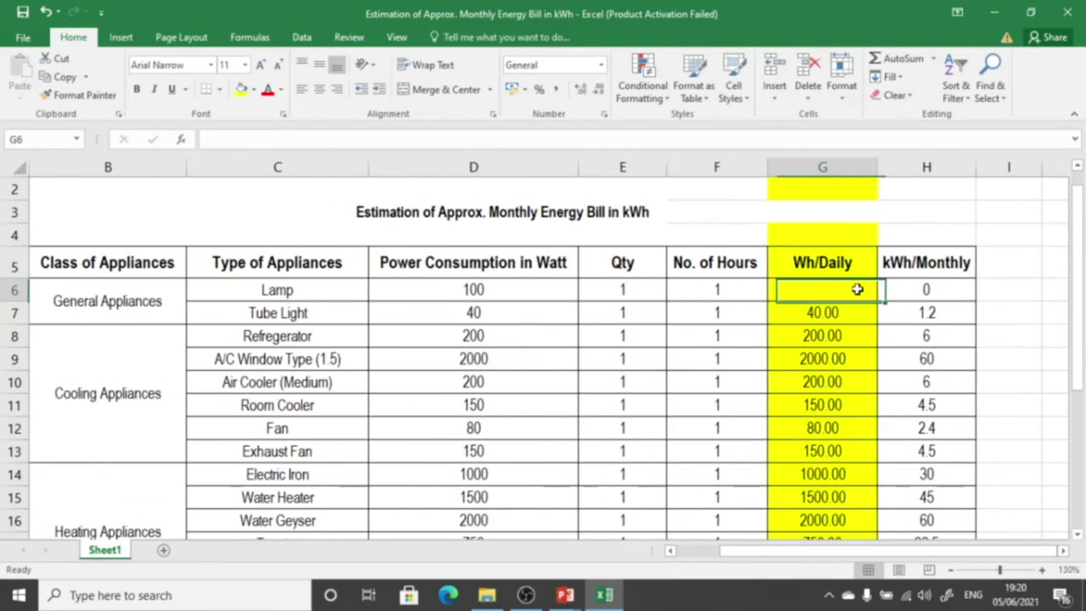
{"action": "type", "text": "="}
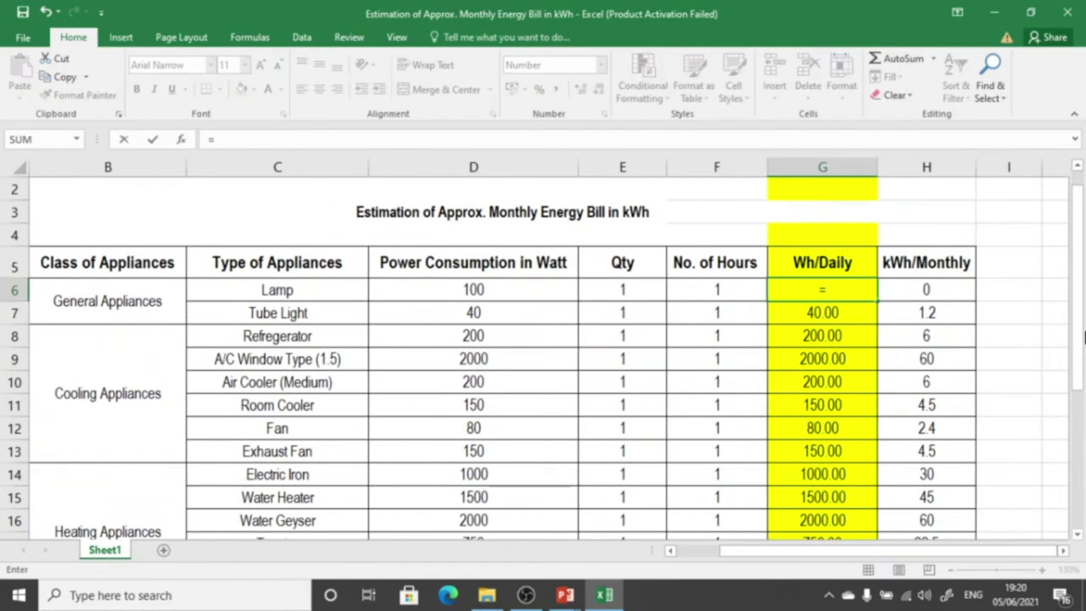
{"action": "type", "text": "("}
{"action": "left_click", "coordinate": [500, 290]}
{"action": "type", "text": "*"}
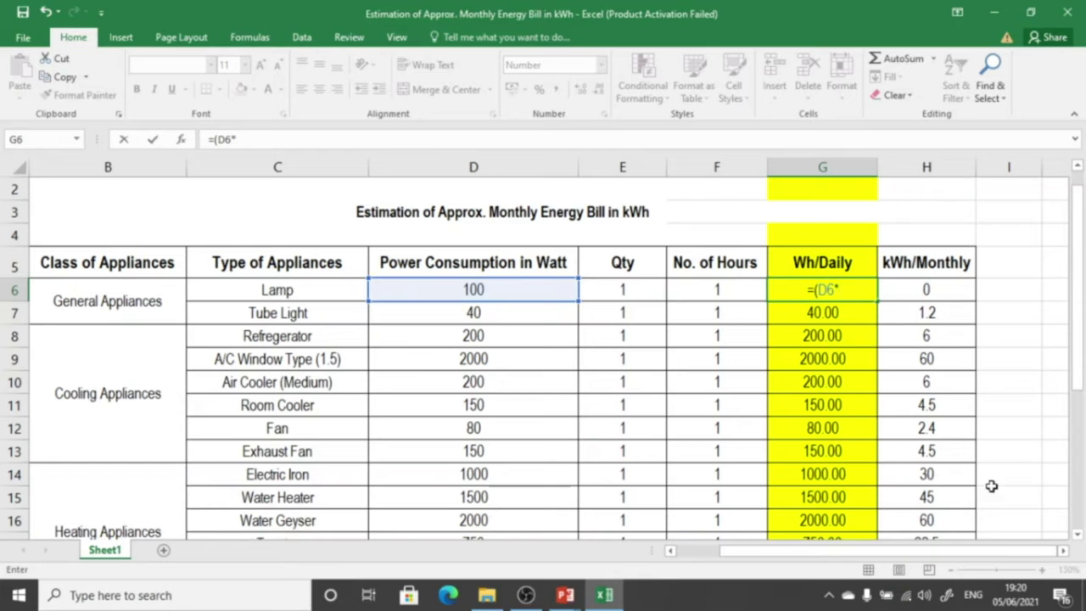
{"action": "left_click", "coordinate": [633, 289]}
{"action": "type", "text": "*"}
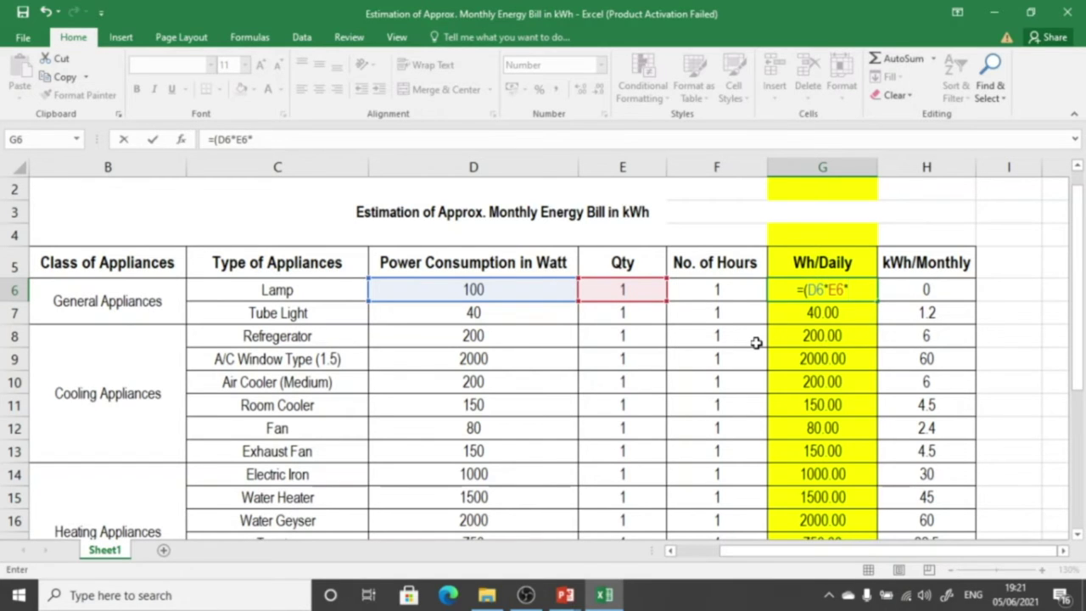
{"action": "left_click", "coordinate": [743, 293]}
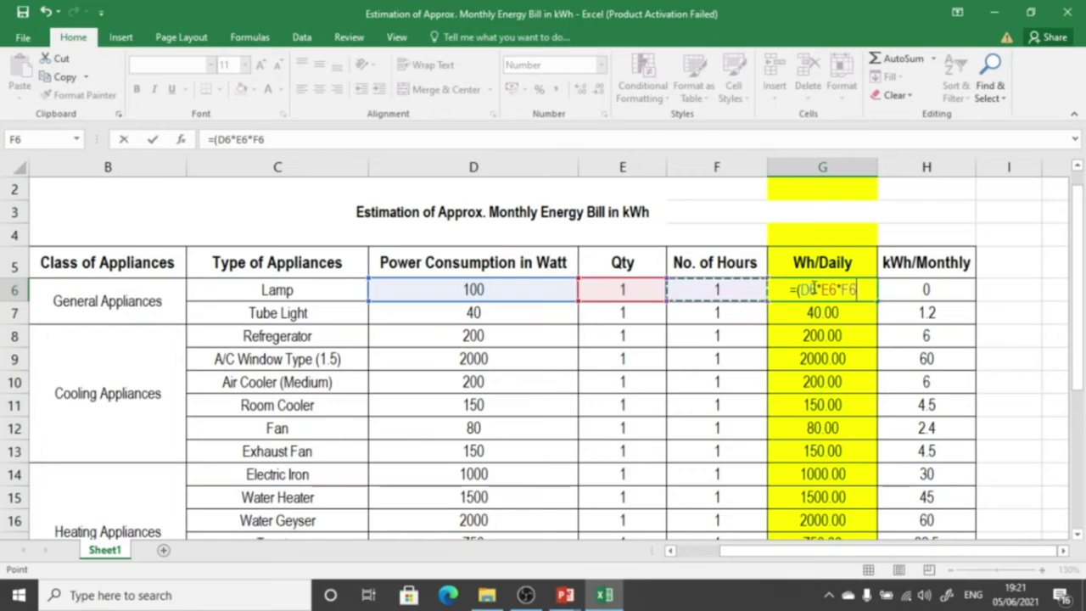
{"action": "type", "text": ")"}
{"action": "key", "text": "Return"}
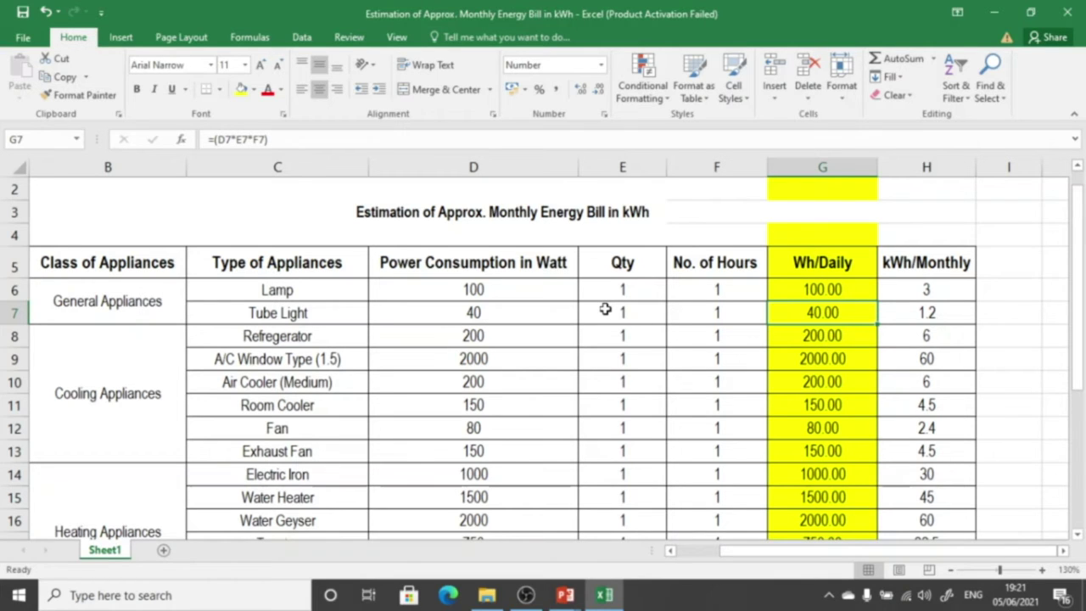
Set the Lamp's No. of Hours to 3 and its Qty to 5.
{"action": "double_click", "coordinate": [735, 289]}
{"action": "key", "text": "BackSpace"}
{"action": "type", "text": "3"}
{"action": "key", "text": "Return"}
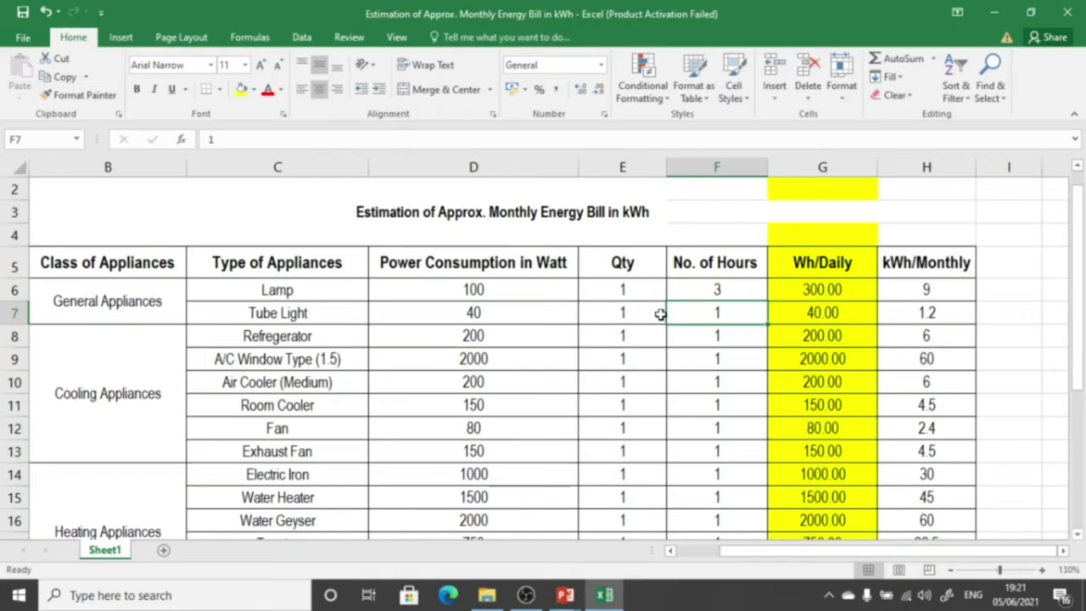
{"action": "left_click", "coordinate": [631, 289]}
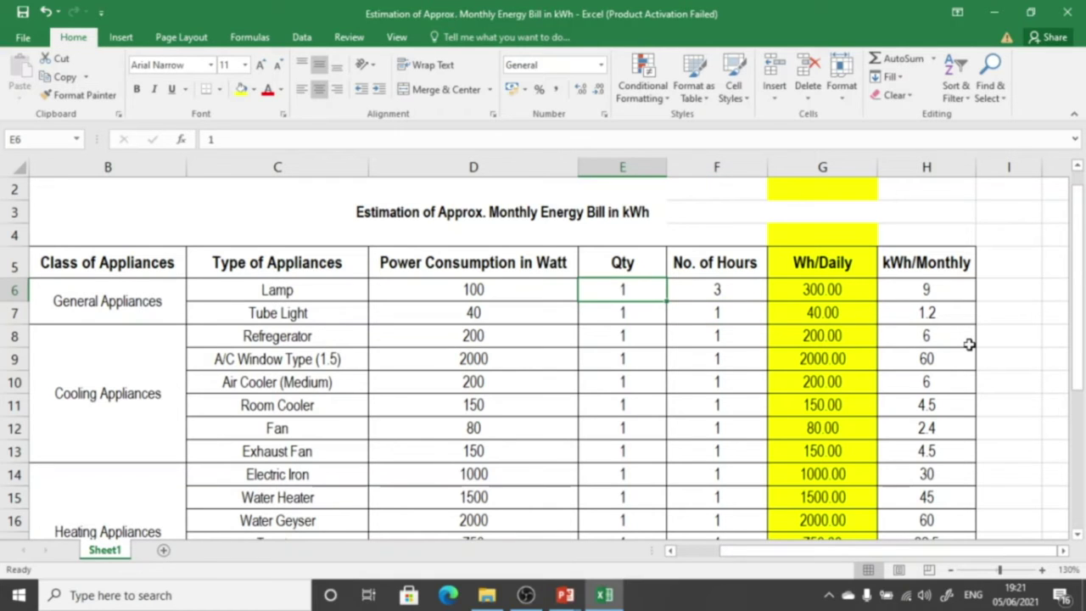
{"action": "type", "text": "5"}
{"action": "key", "text": "Return"}
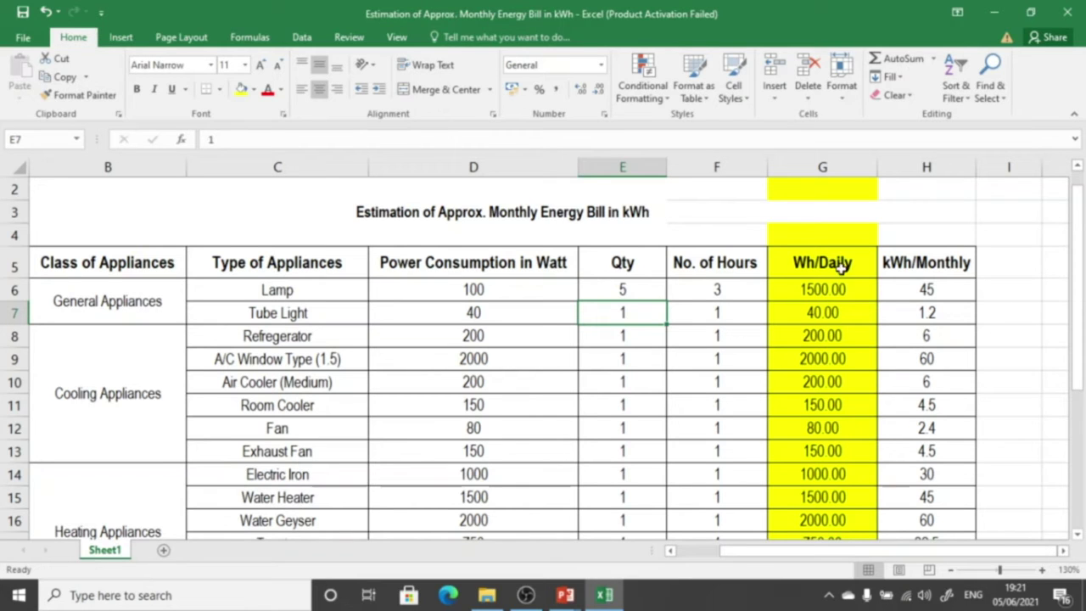
Reset the Lamp's Qty and No. of Hours to 1 each.
{"action": "left_click", "coordinate": [643, 291]}
{"action": "type", "text": "1"}
{"action": "key", "text": "Tab"}
{"action": "type", "text": "1"}
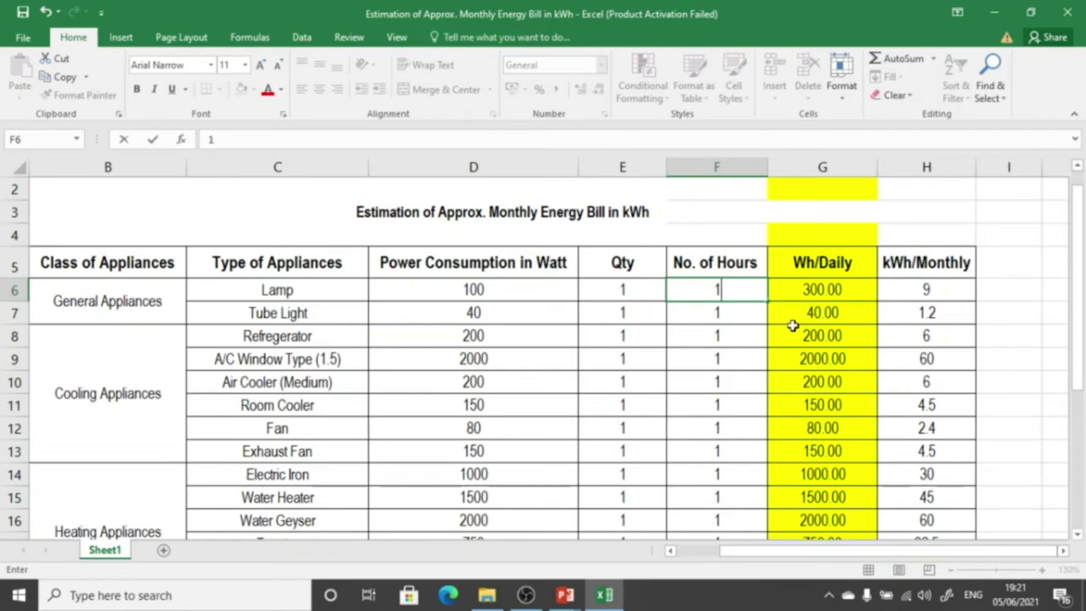
{"action": "left_click", "coordinate": [717, 360]}
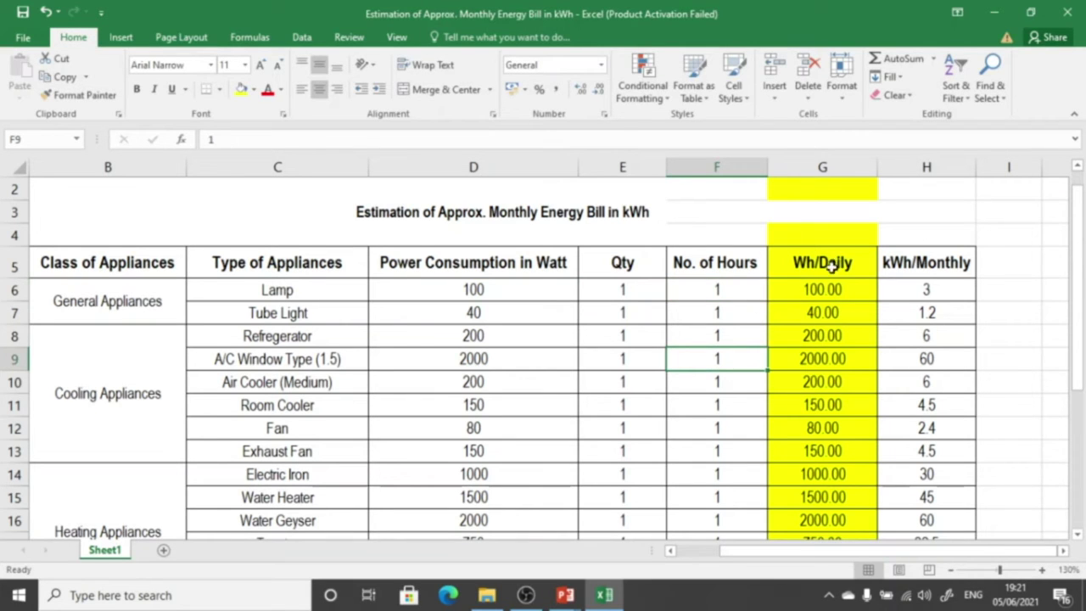
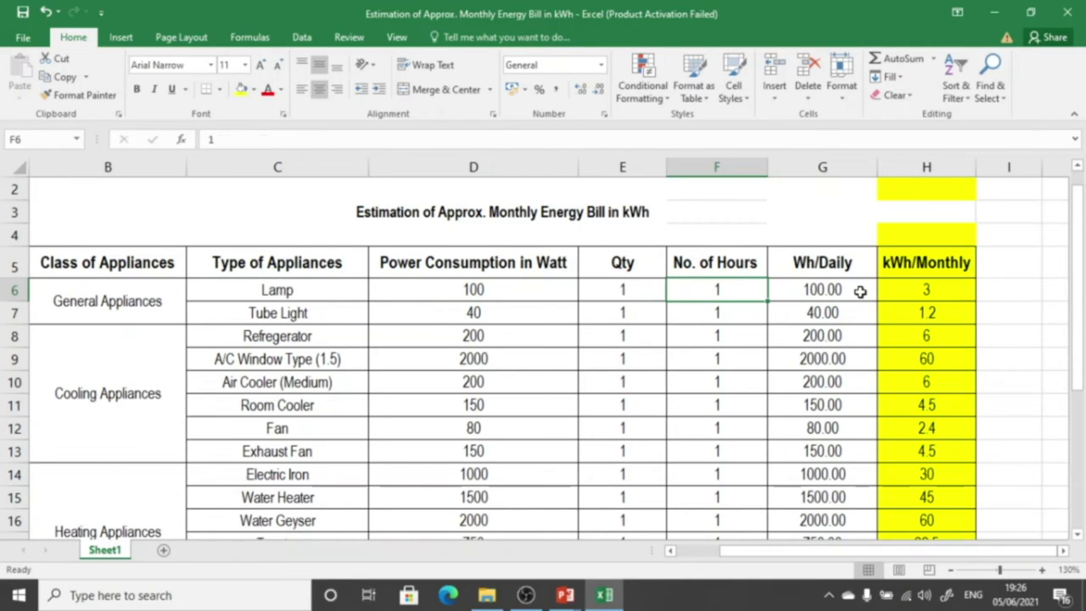
Enter the formula =(G6/1000)*30 in the Lamp row's kWh/Monthly cell (H6).
{"action": "left_click", "coordinate": [860, 291]}
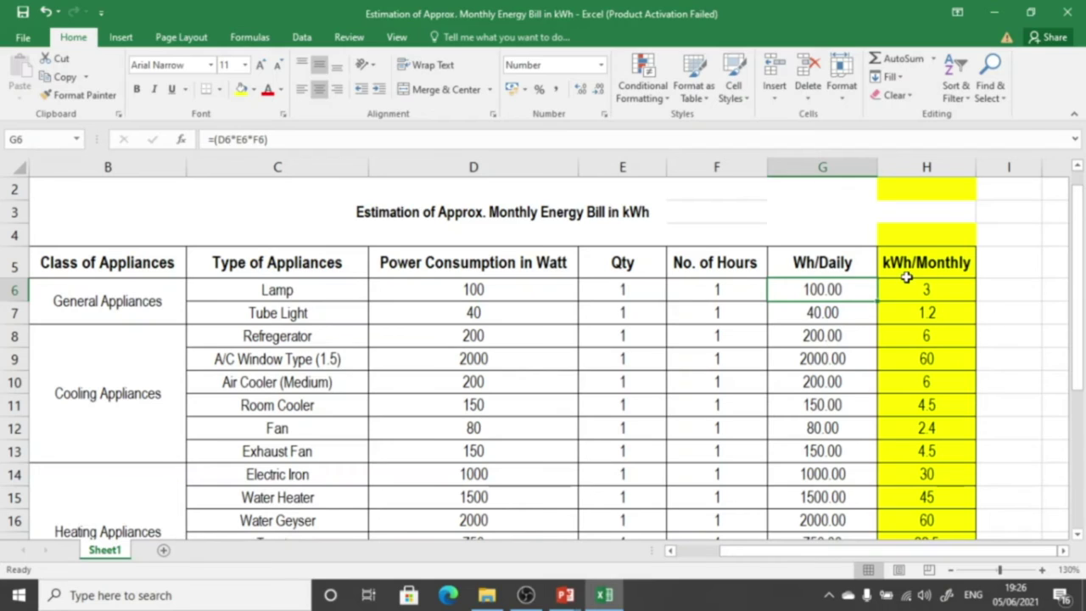
{"action": "left_click", "coordinate": [962, 289]}
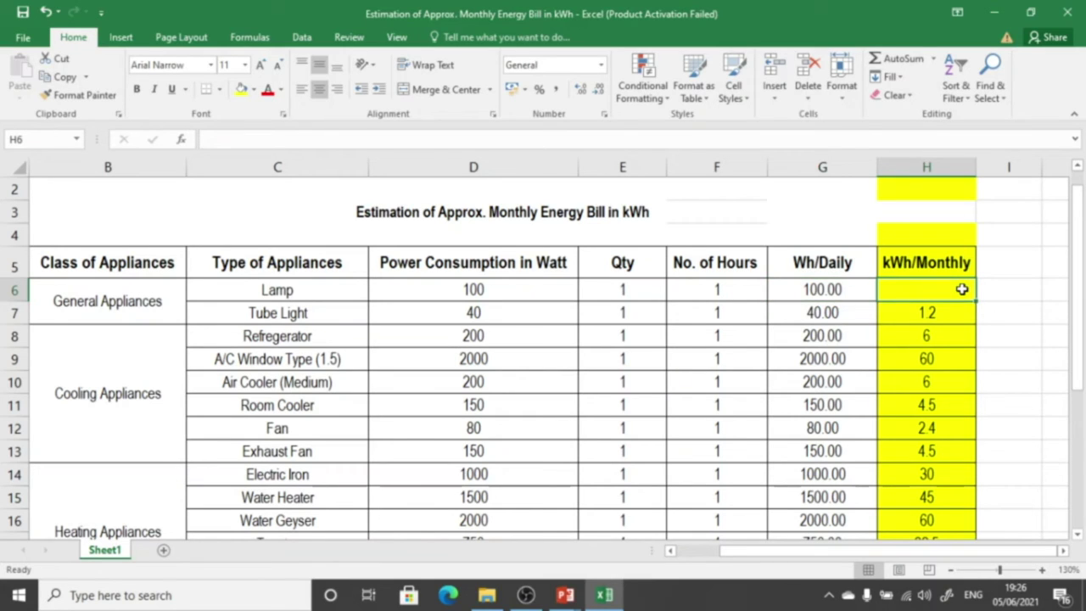
{"action": "type", "text": "=("}
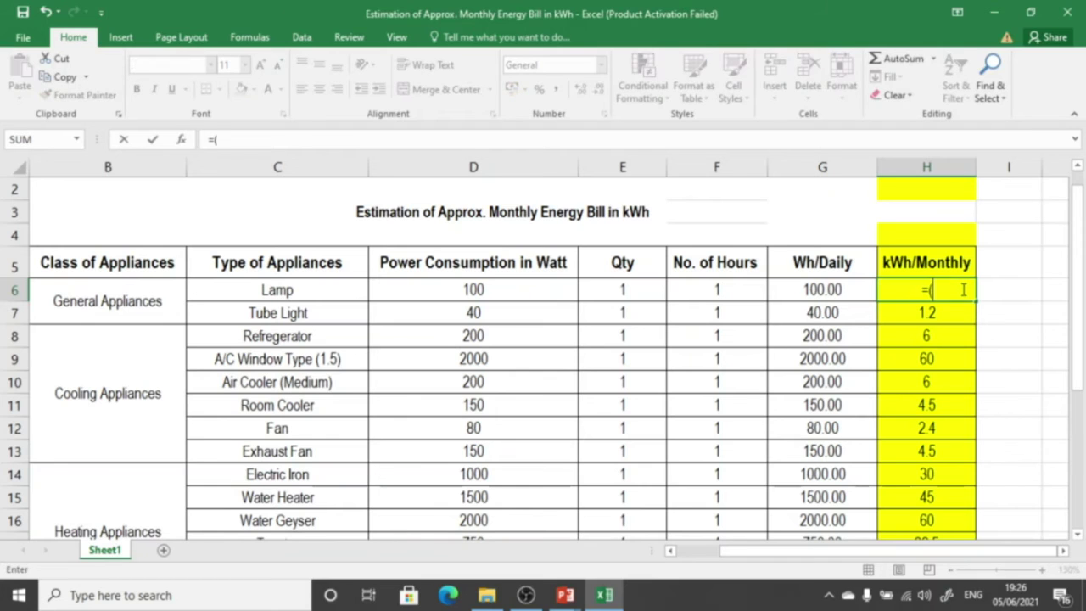
{"action": "left_click", "coordinate": [840, 290]}
{"action": "type", "text": "/1000"}
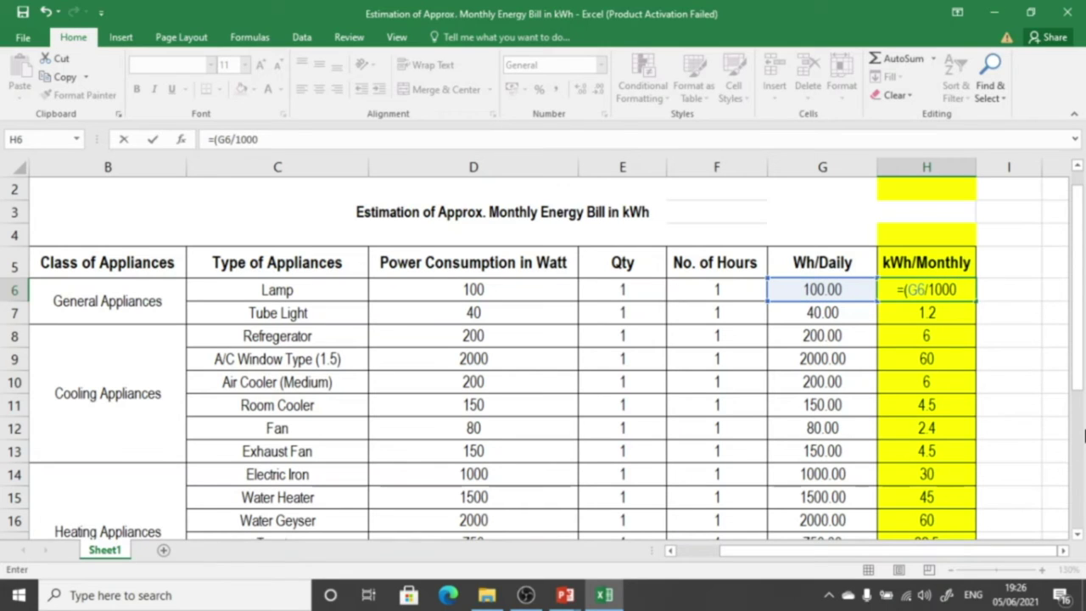
{"action": "type", "text": ")*30"}
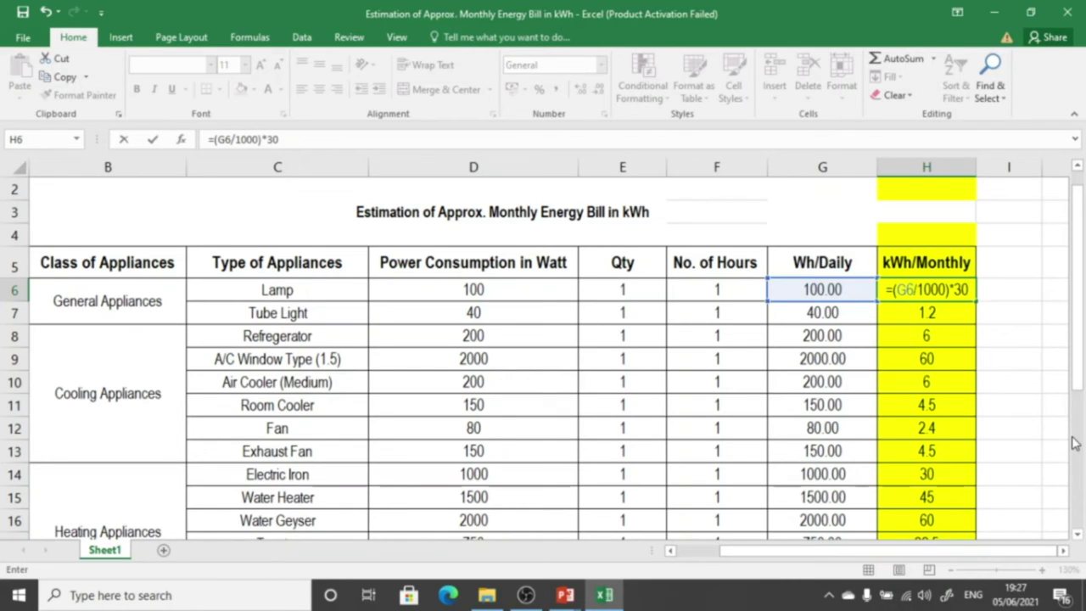
{"action": "key", "text": "Return"}
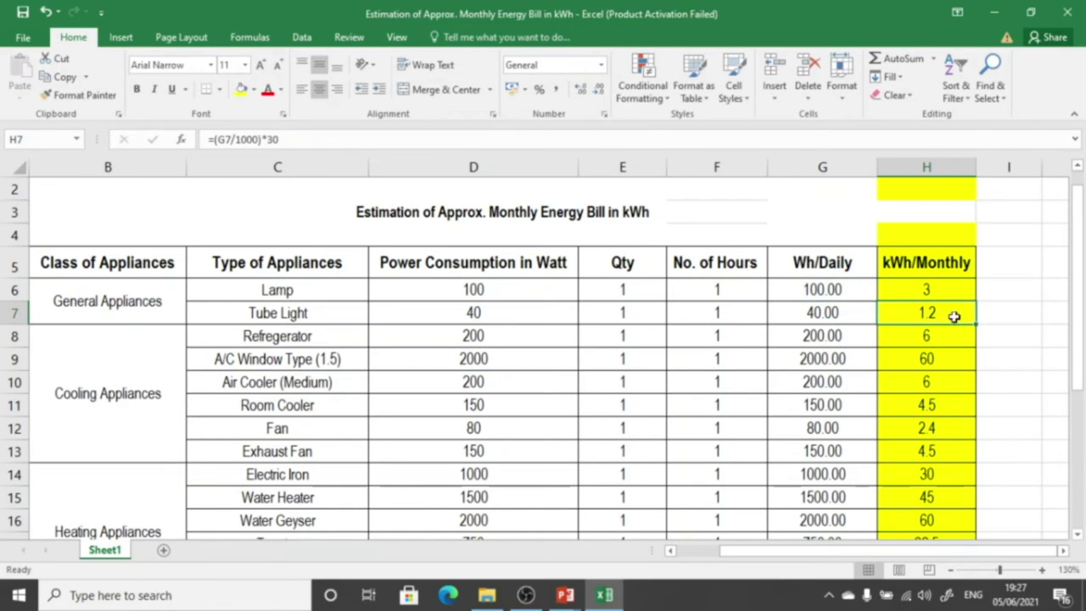
Set the Lamp's No. of Hours (F6) to 5.
{"action": "left_click", "coordinate": [936, 291]}
{"action": "left_click", "coordinate": [721, 291]}
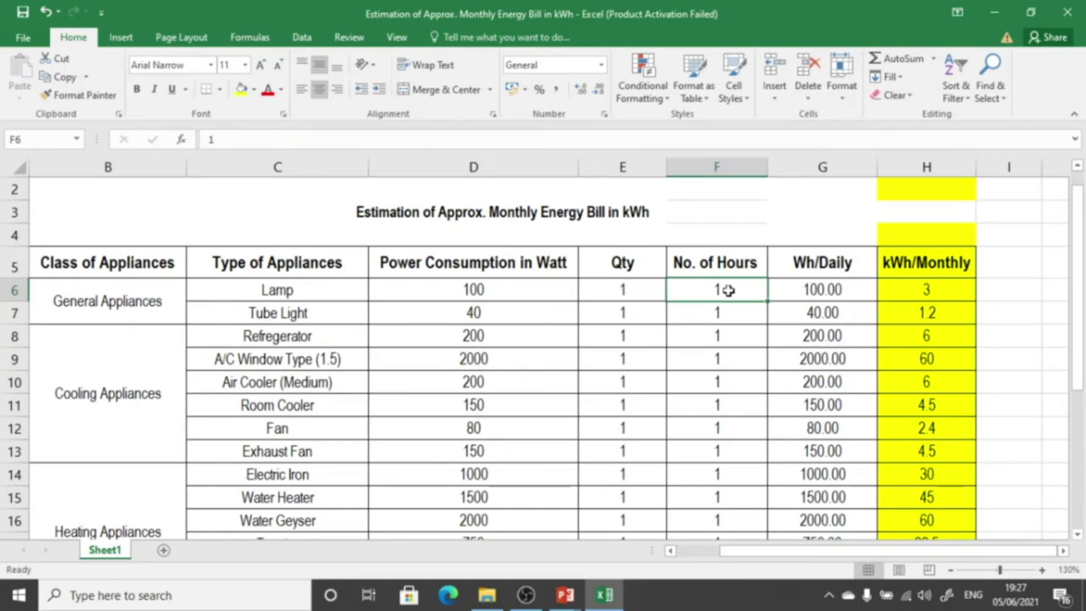
{"action": "left_click", "coordinate": [940, 290]}
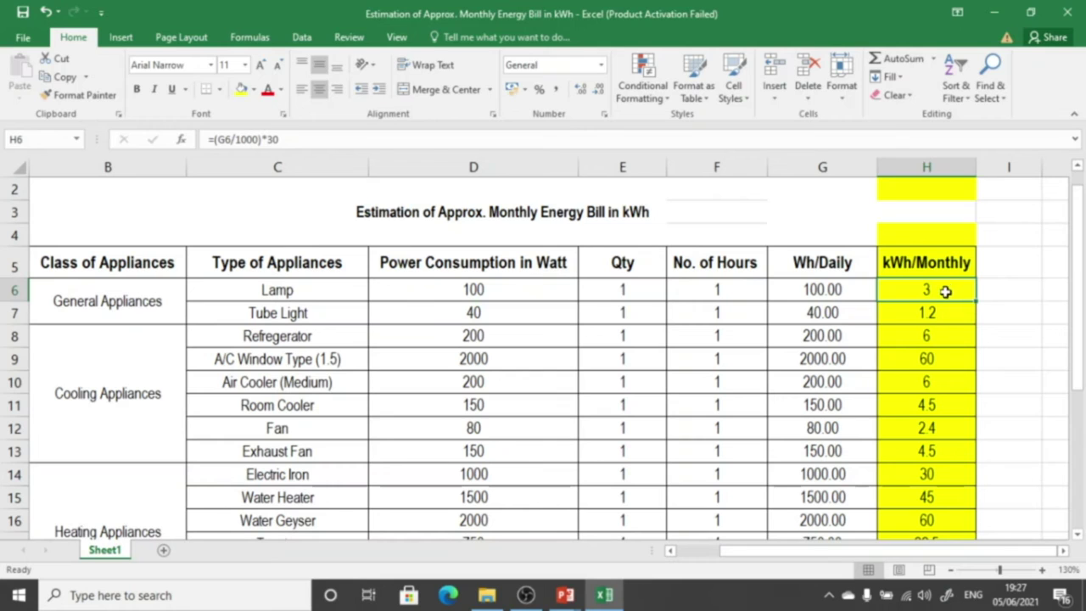
{"action": "left_click", "coordinate": [743, 292]}
{"action": "type", "text": "5"}
{"action": "key", "text": "Return"}
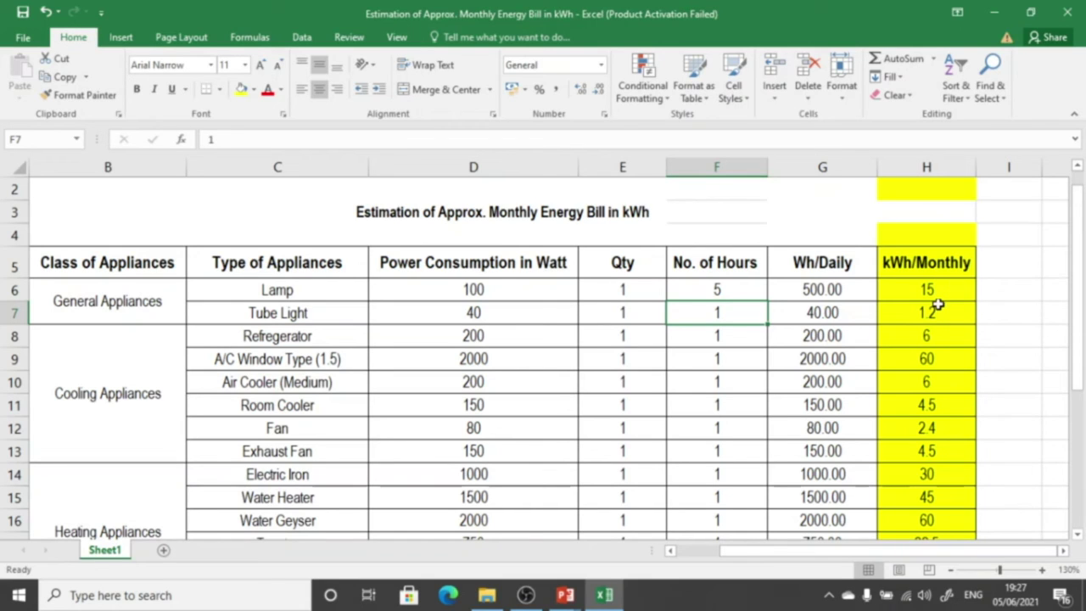
Copy the Lamp's Wh/Daily formula from G6 down through the Pump Motor row (G25).
{"action": "left_click_drag", "start_coordinate": [497, 288], "coordinate": [670, 296]}
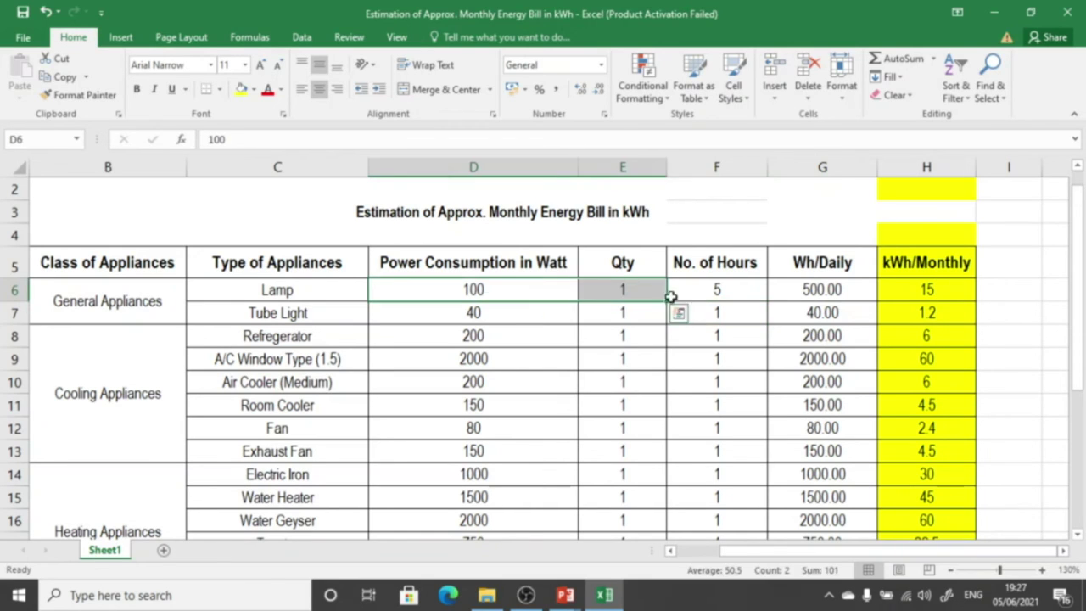
{"action": "left_click", "coordinate": [667, 302]}
{"action": "left_click", "coordinate": [876, 291]}
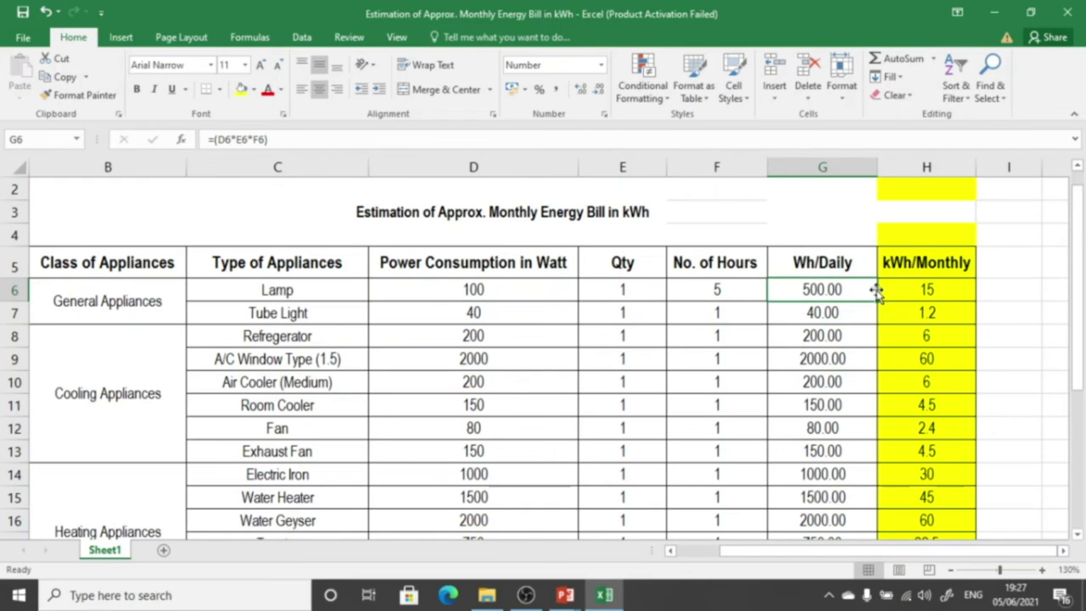
{"action": "scroll", "coordinate": [878, 298], "scroll_direction": "down", "scroll_amount": 1}
{"action": "left_click_drag", "start_coordinate": [879, 232], "coordinate": [874, 465]}
{"action": "scroll", "coordinate": [933, 450], "scroll_direction": "up", "scroll_amount": 4}
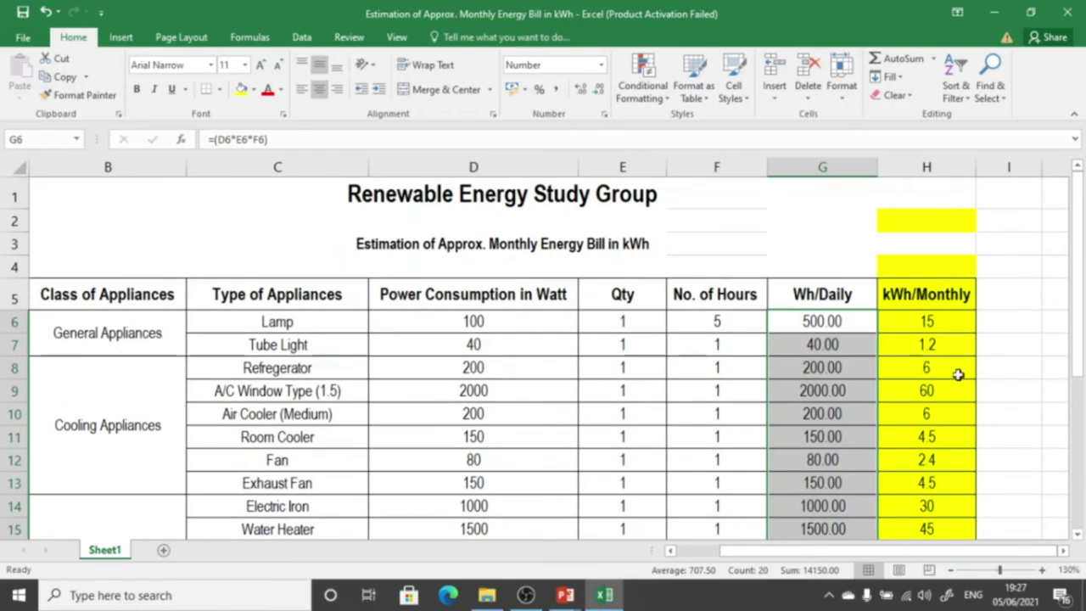
Copy the Lamp's kWh/Monthly formula from H6 down through the Pump Motor row (H25).
{"action": "left_click", "coordinate": [891, 320]}
{"action": "left_click_drag", "start_coordinate": [975, 335], "coordinate": [924, 466]}
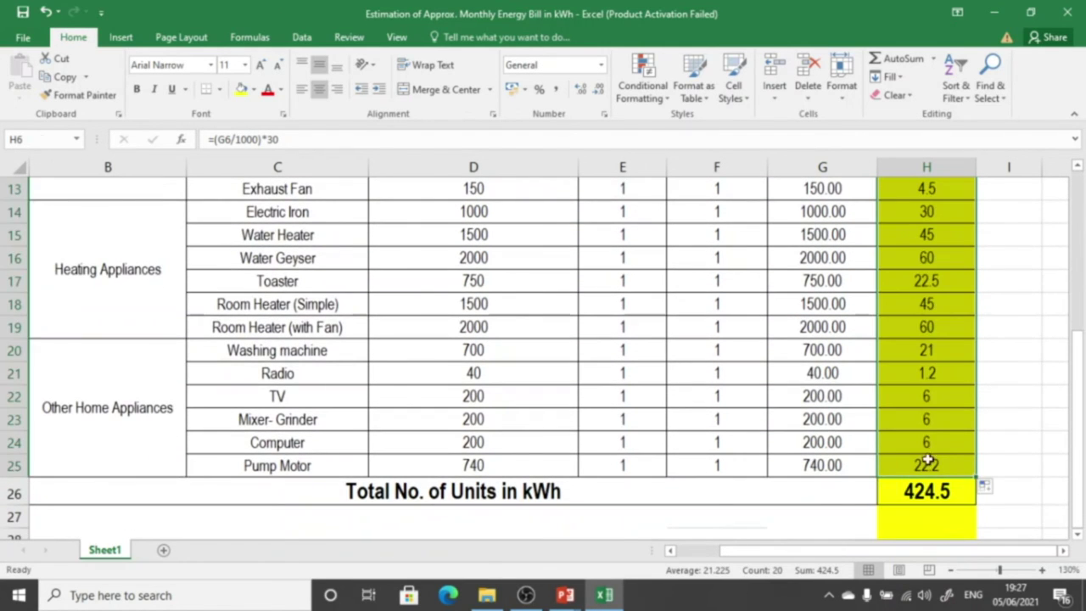
{"action": "scroll", "coordinate": [885, 434], "scroll_direction": "up", "scroll_amount": 4}
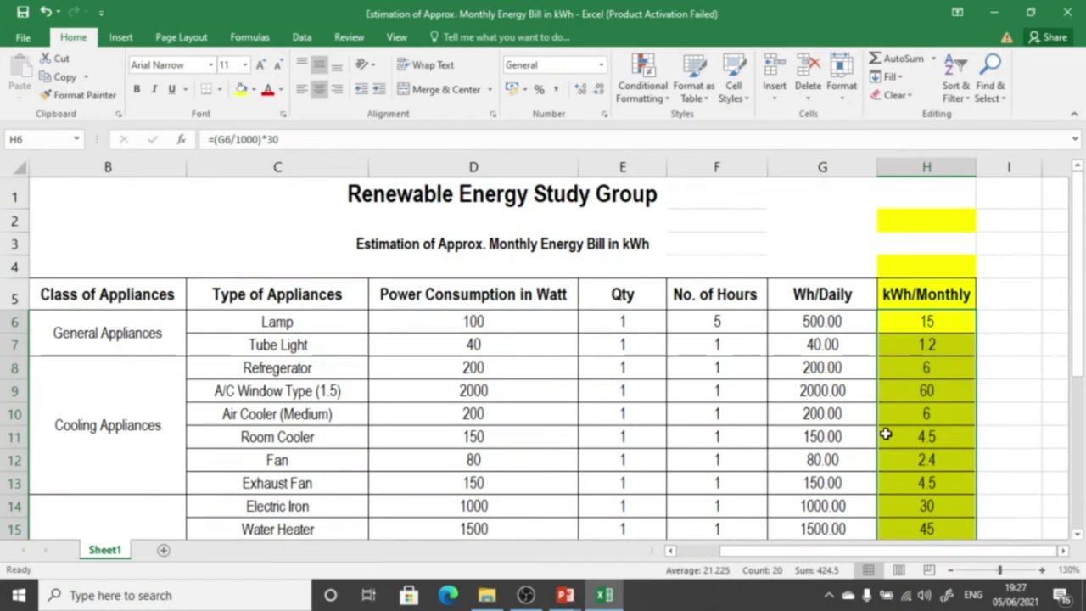
Examine the kWh/Monthly column, the Total No. of Units in kWh cell (H26) and the Lamp's Wh/Daily formula.
{"action": "scroll", "coordinate": [885, 433], "scroll_direction": "down", "scroll_amount": 1}
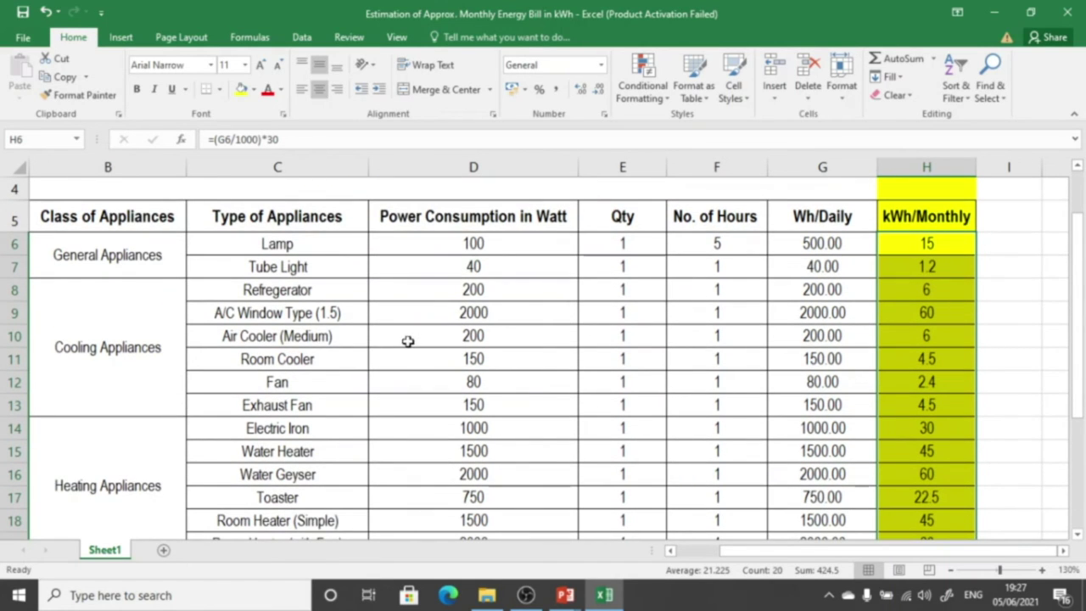
{"action": "left_click_drag", "start_coordinate": [764, 552], "coordinate": [687, 566]}
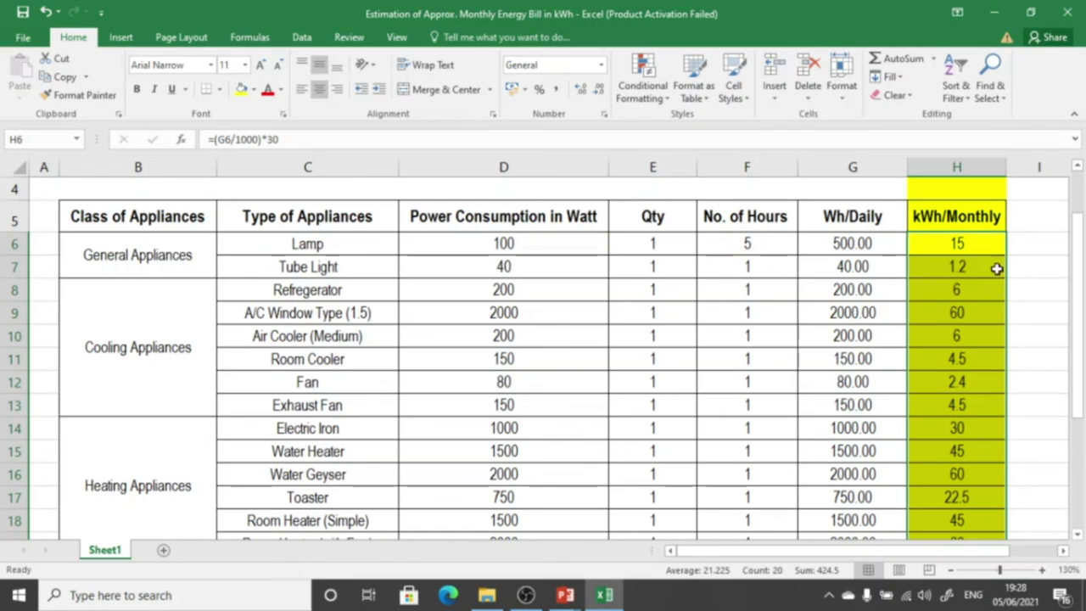
{"action": "left_click", "coordinate": [989, 244]}
{"action": "scroll", "coordinate": [999, 293], "scroll_direction": "down", "scroll_amount": 4}
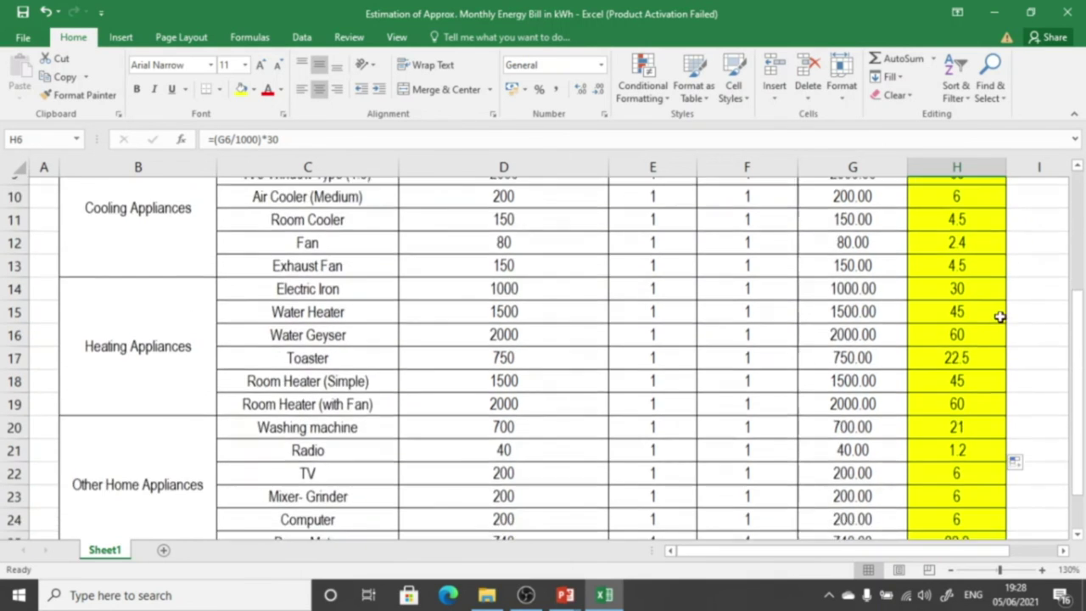
{"action": "left_click", "coordinate": [980, 424]}
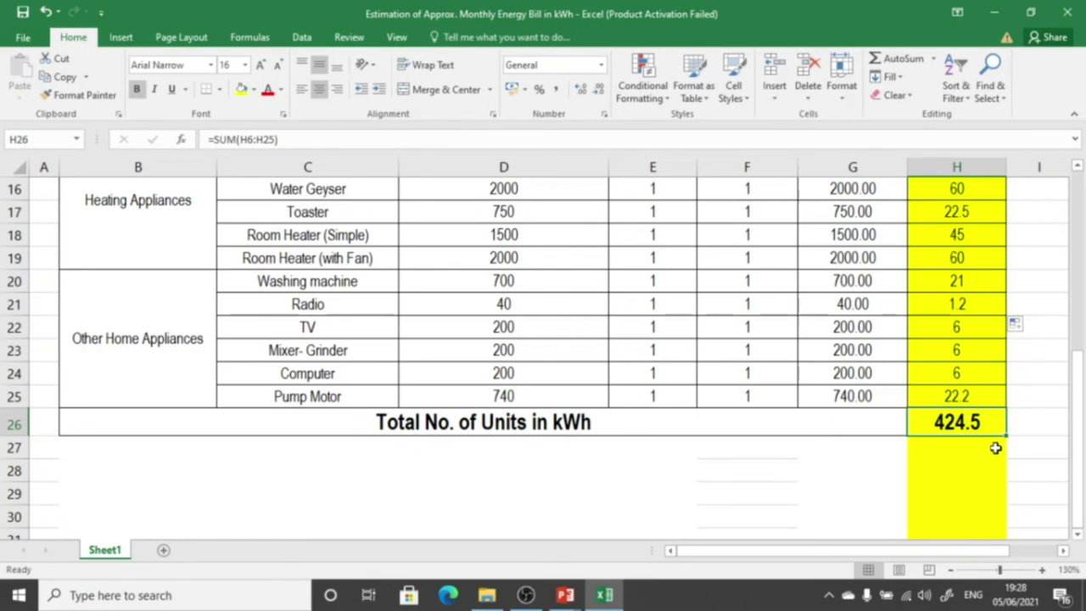
{"action": "scroll", "coordinate": [1046, 458], "scroll_direction": "up", "scroll_amount": 5}
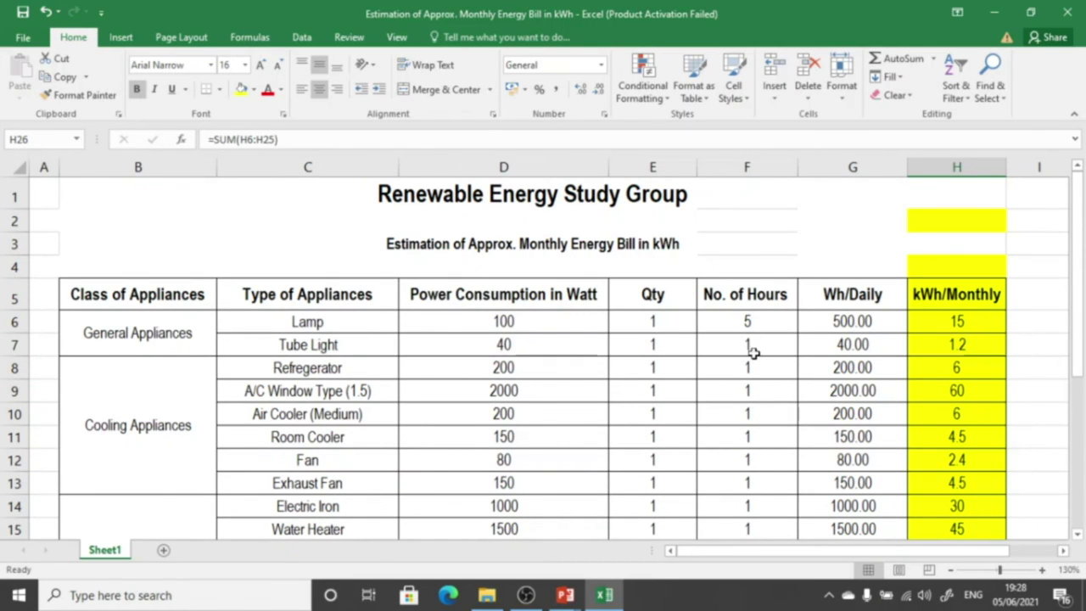
{"action": "double_click", "coordinate": [901, 320]}
{"action": "key", "text": "Return"}
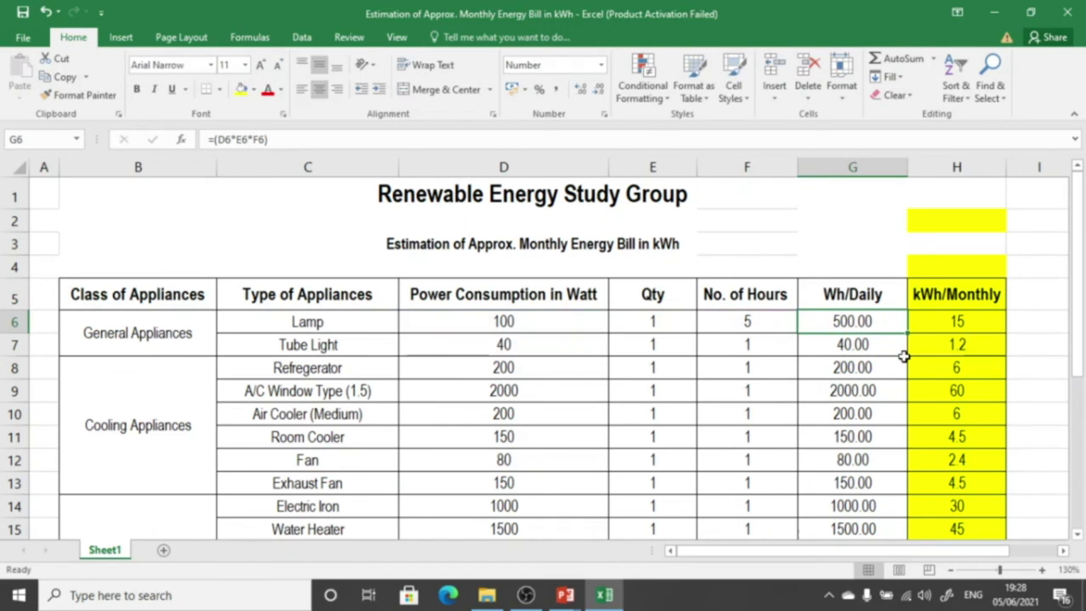
{"action": "left_click", "coordinate": [909, 389]}
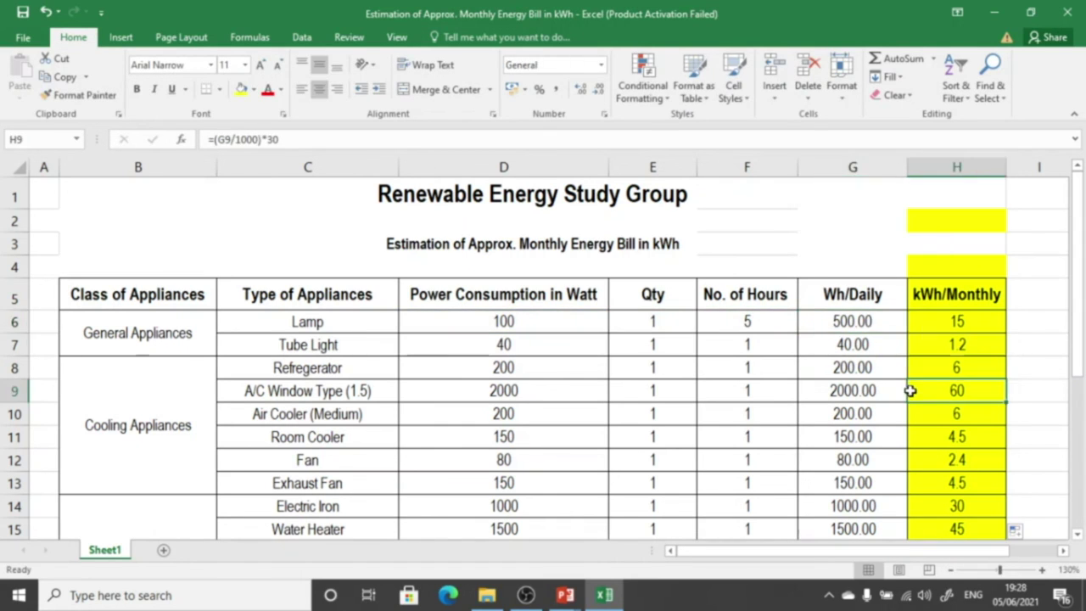
{"action": "left_click", "coordinate": [1034, 399]}
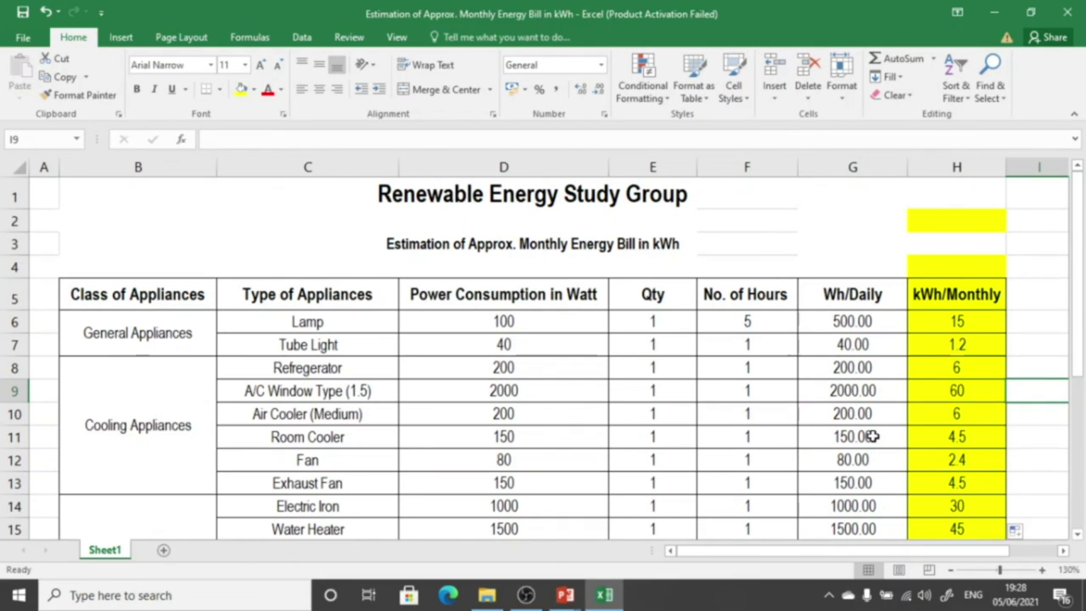